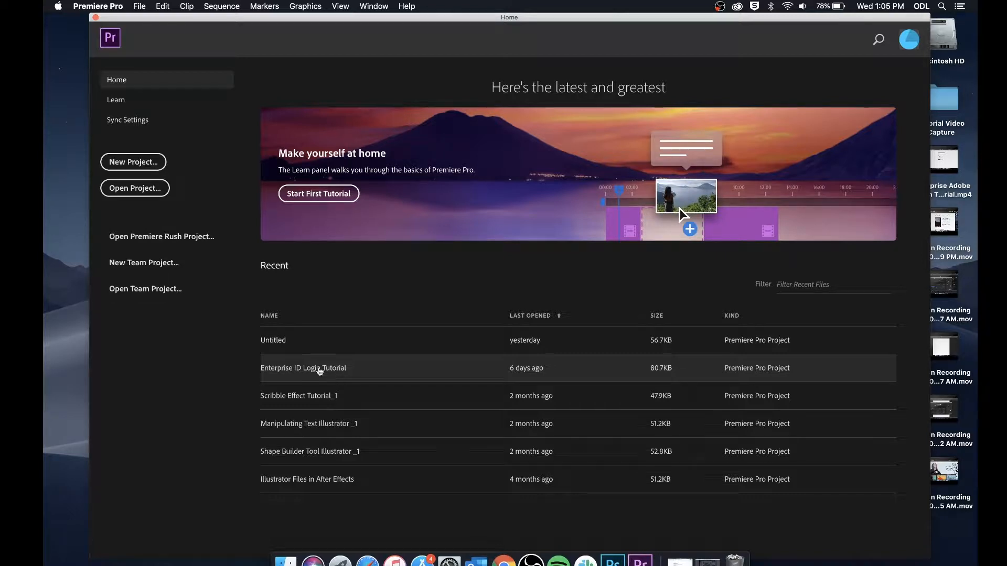
Step: Create a new project named Tutorial, stored on the Desktop
left_click(142, 164)
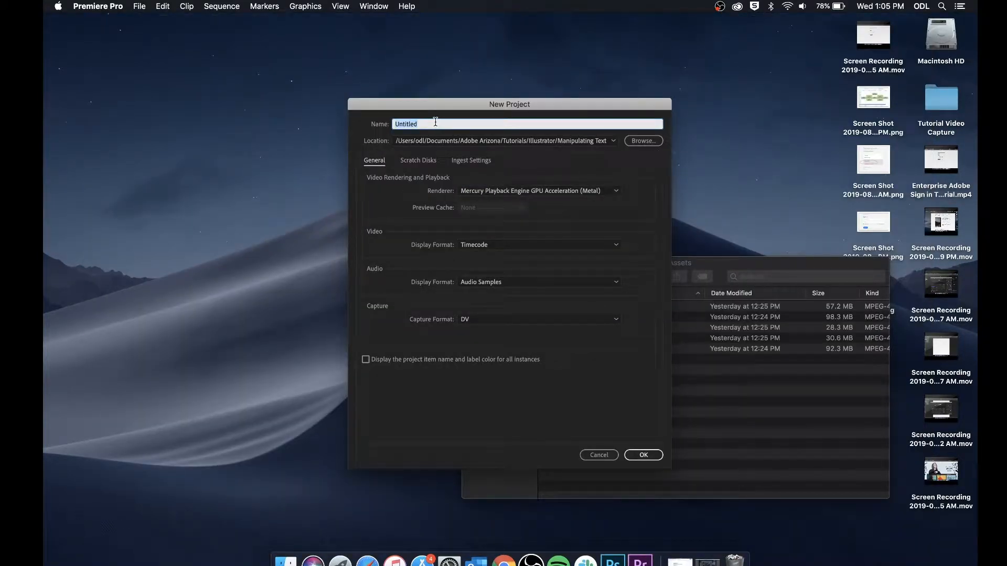
key("BackSpace")
type("Tutorial")
left_click(644, 140)
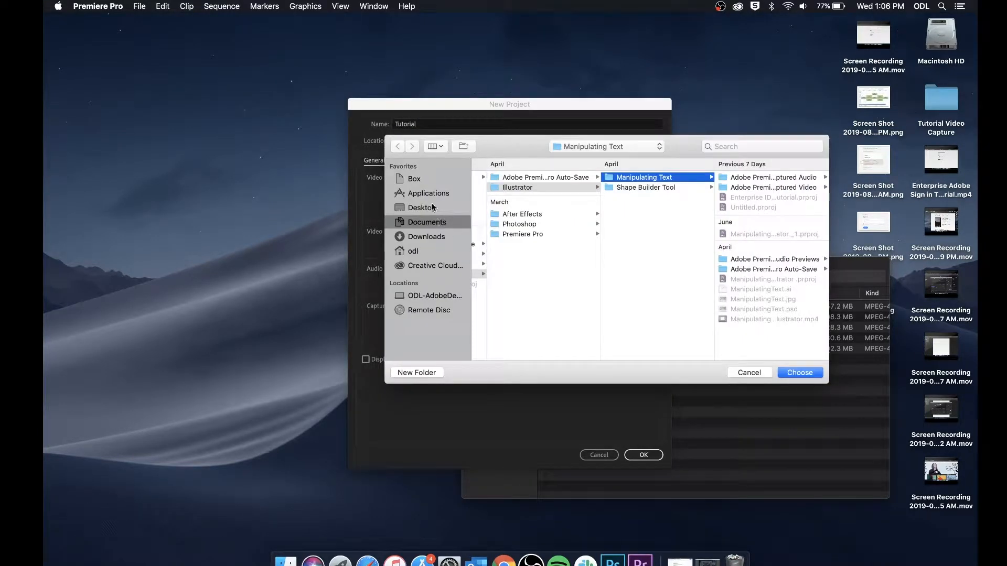
left_click(433, 207)
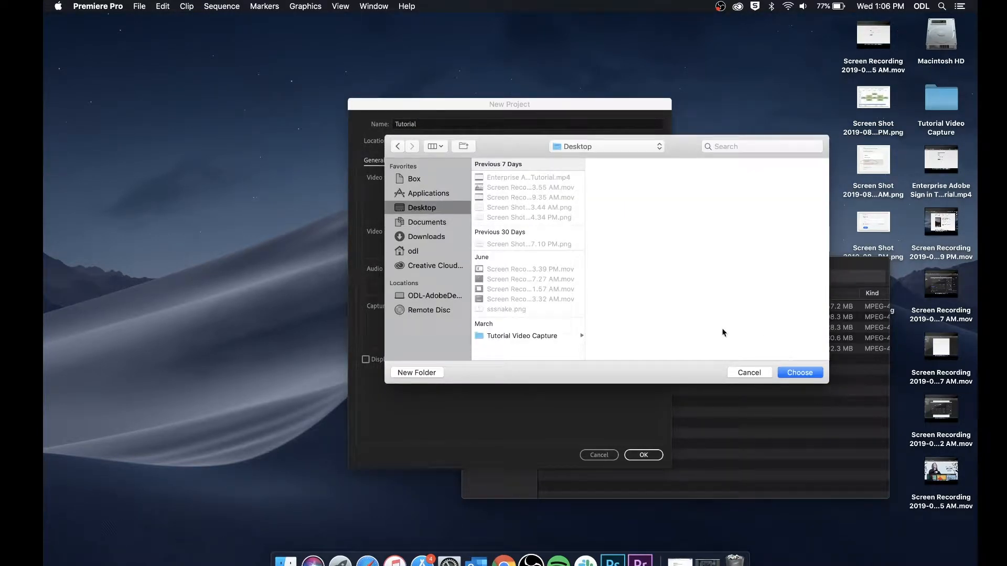
left_click(798, 373)
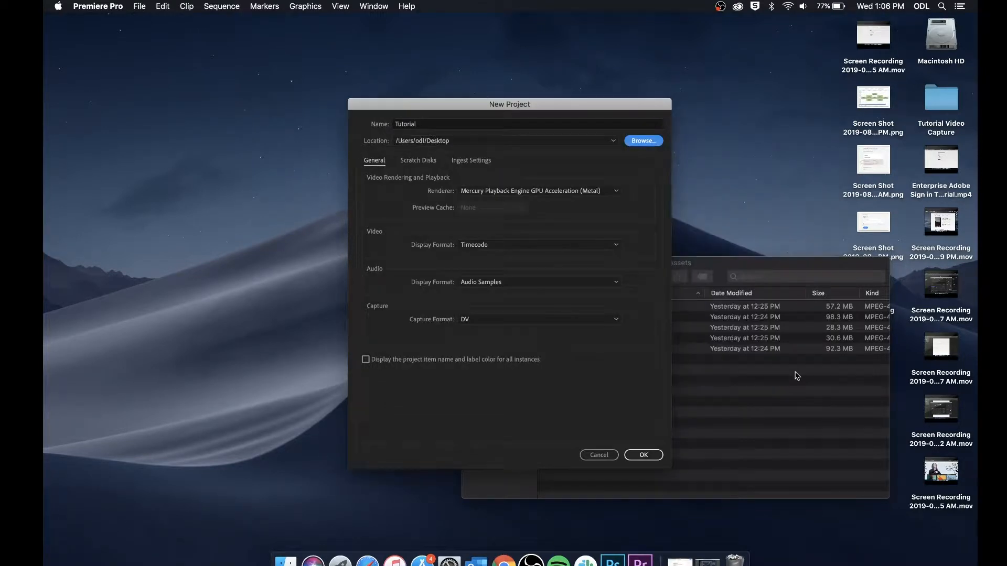
left_click(641, 458)
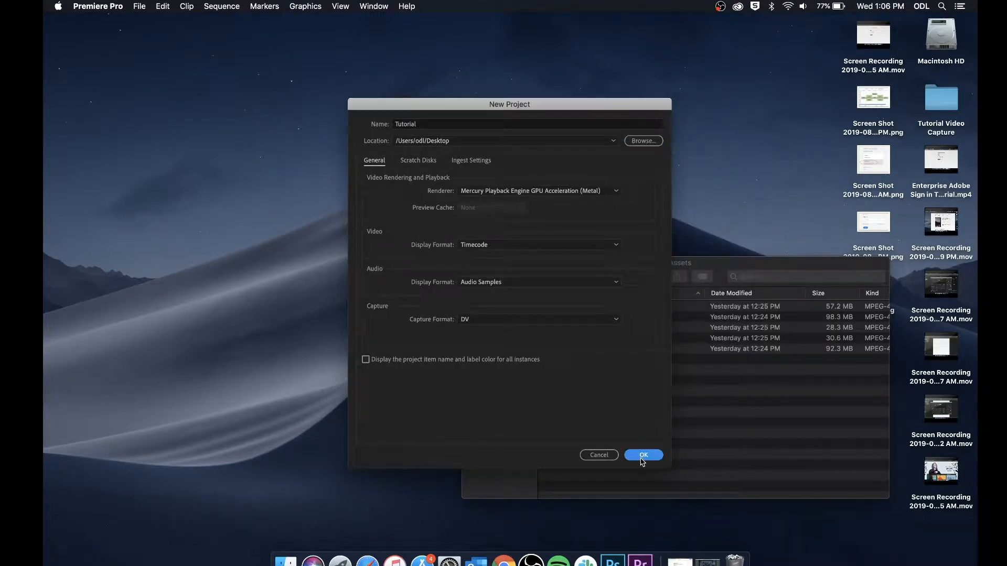
left_click(642, 455)
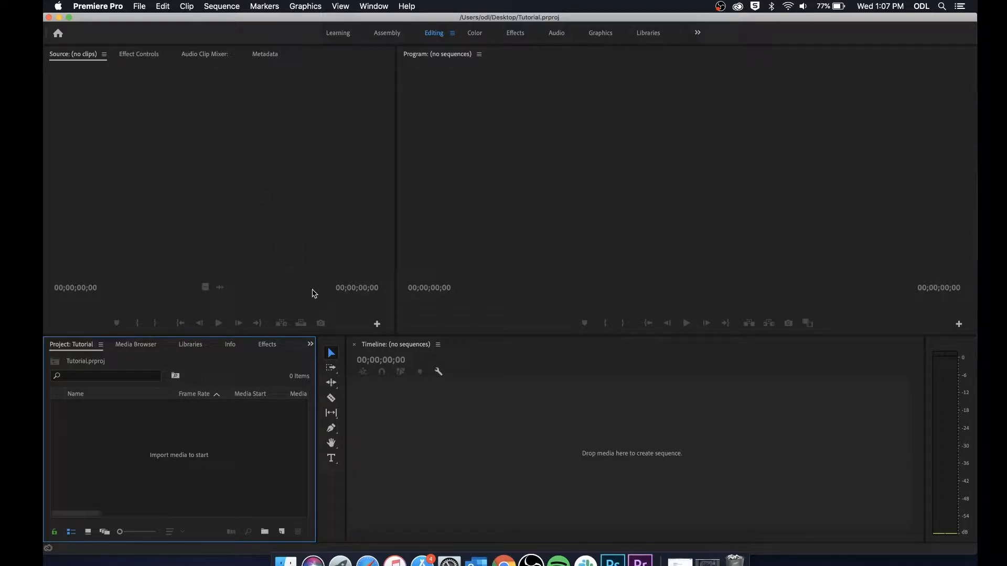
Step: Import the five Pexels video files from the Finder's Assets folder into the Tutorial project
key("ctrl+Up")
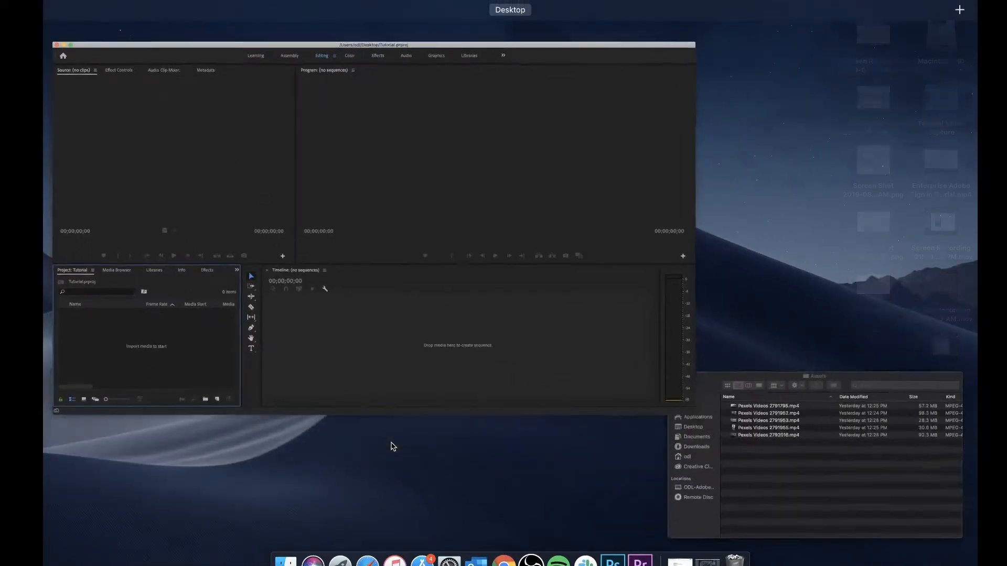
left_click(825, 494)
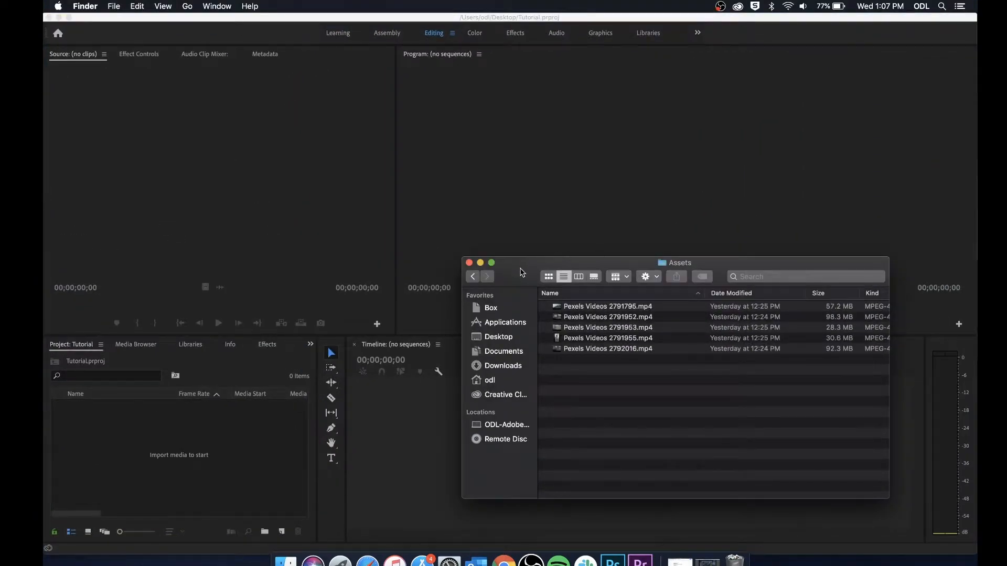
left_click_drag(523, 273, 459, 215)
left_click_drag(514, 321, 177, 423)
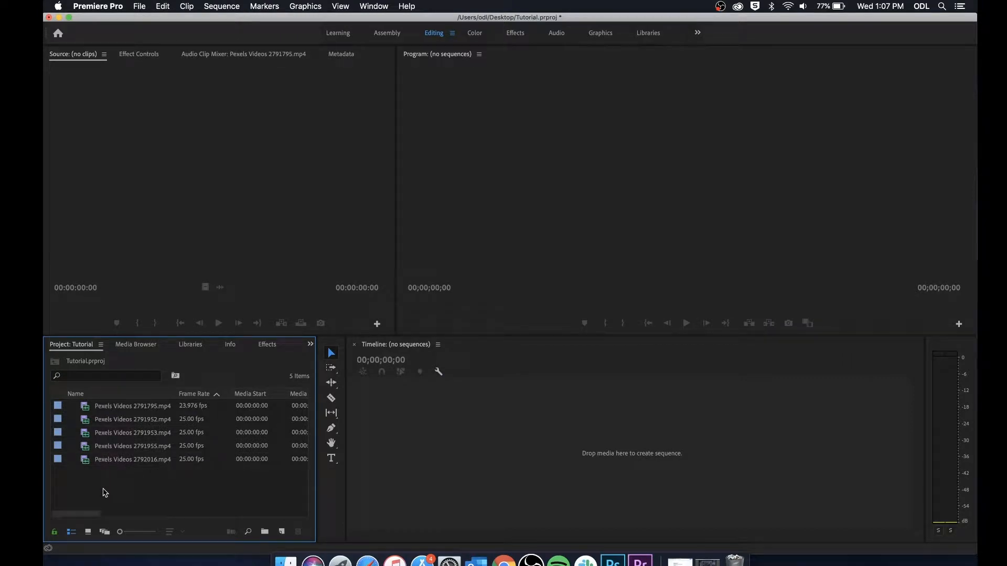
left_click_drag(108, 491, 140, 407)
left_click(161, 487)
Step: Preview Pexels Videos 2791795.mp4 in the Source Monitor and sort the project items by name
double_click(103, 409)
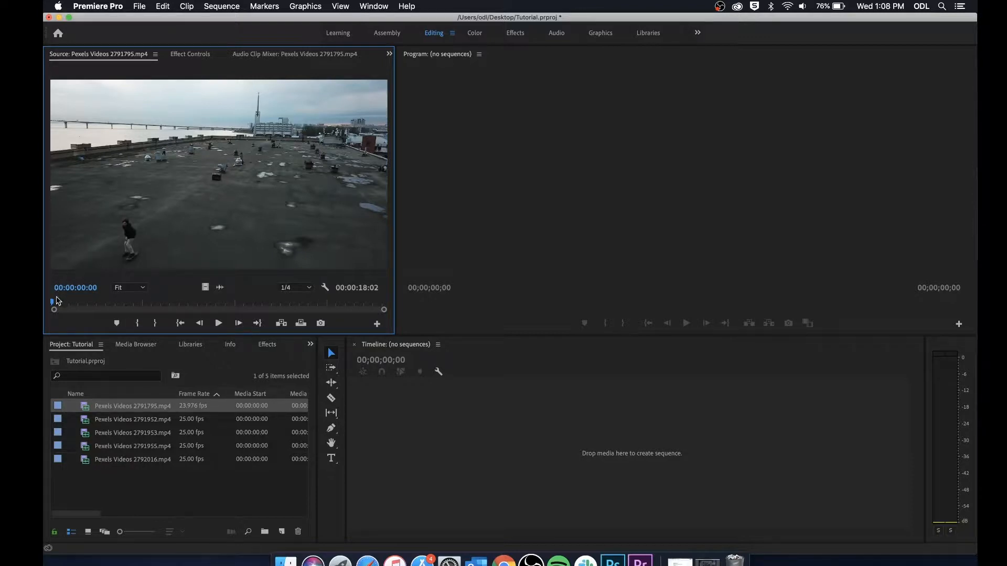
left_click_drag(54, 303, 45, 283)
left_click(94, 392)
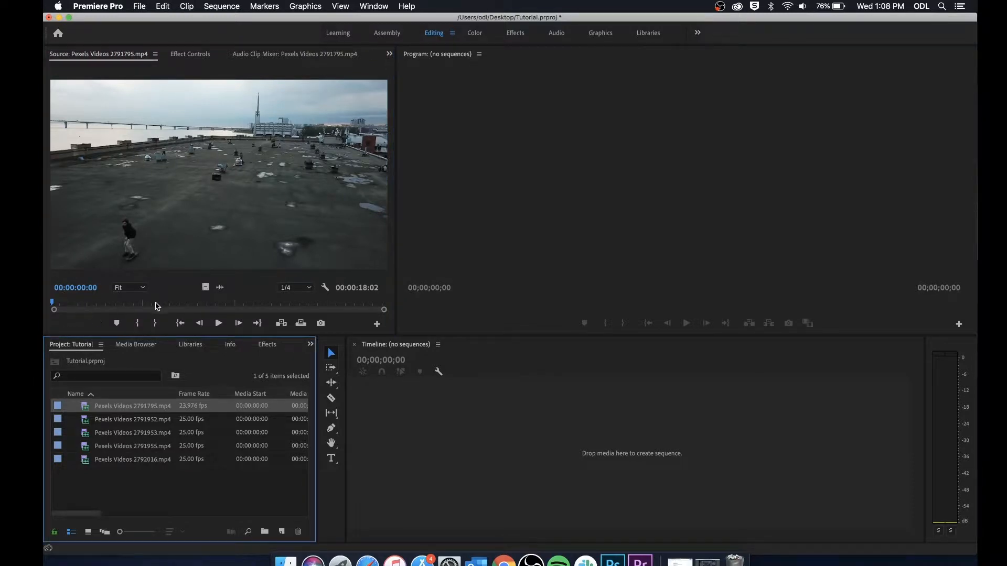
Step: Rename the clip Pexels Videos 2791795.mp4 as Rooftop Shot
left_click(110, 408)
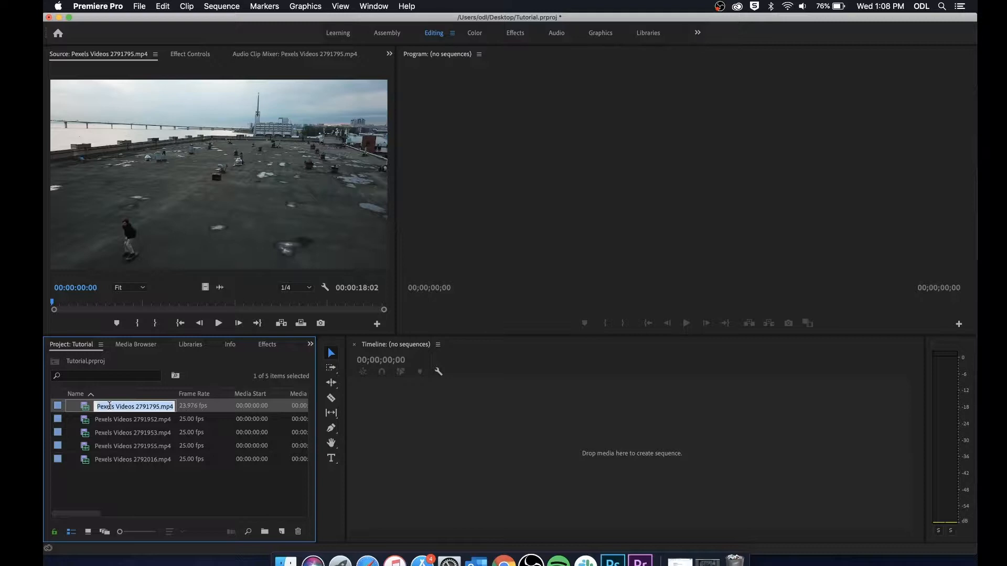
key("BackSpace")
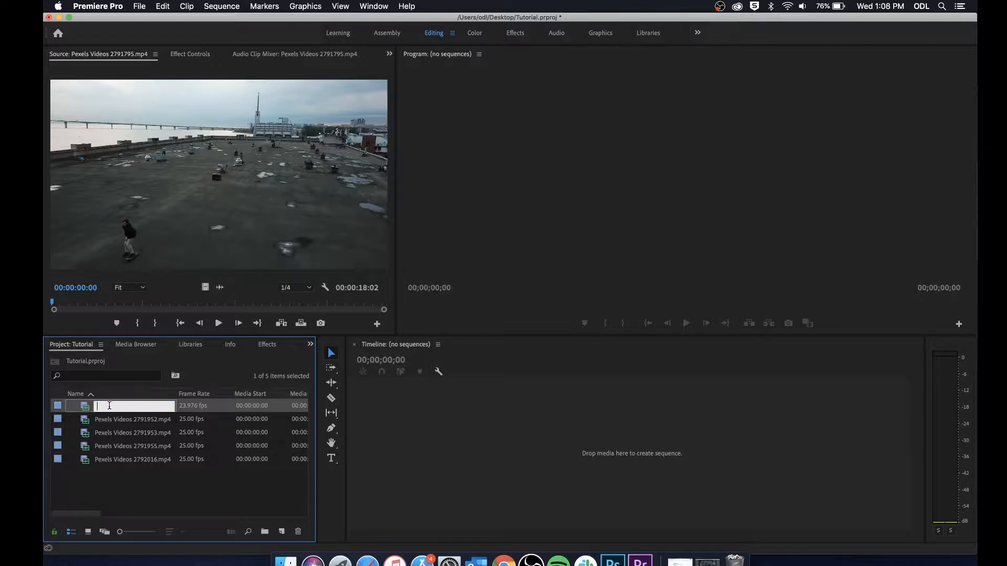
type("Rooftop Shot")
left_click(119, 476)
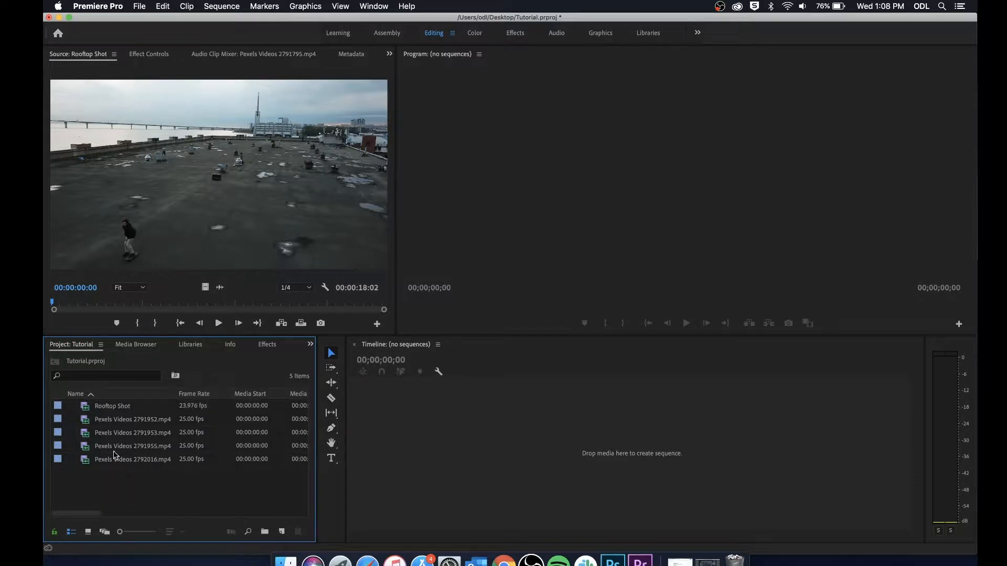
Step: Preview Pexels Videos 2791952.mp4 in the Source Monitor
double_click(101, 424)
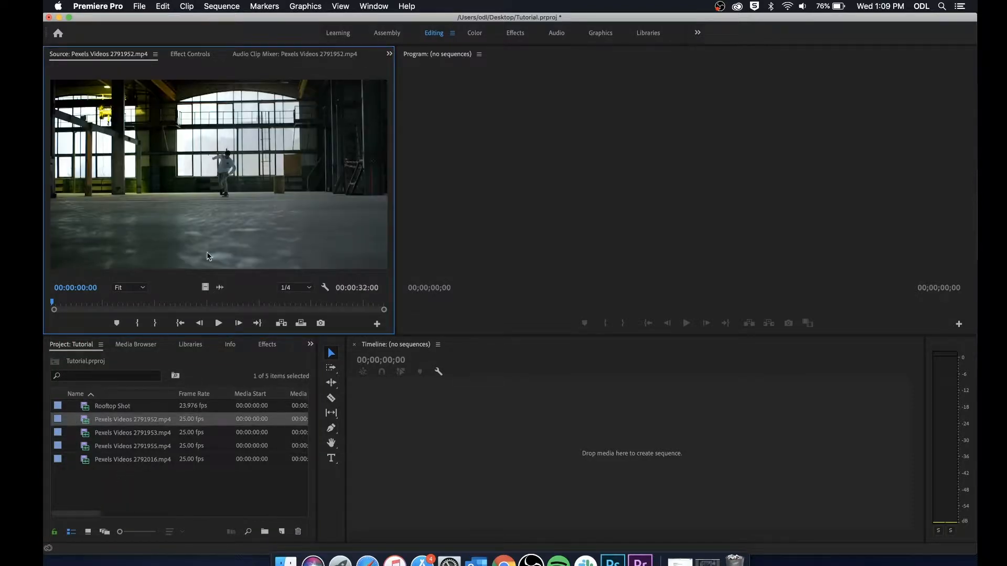
left_click(59, 302)
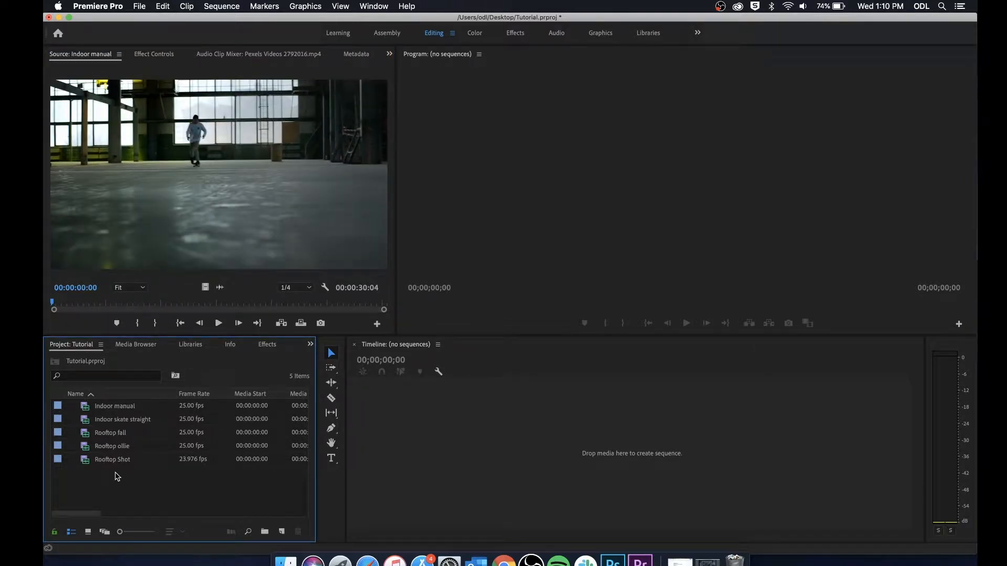
Step: Create a bin named Rooftop in the project
left_click(265, 532)
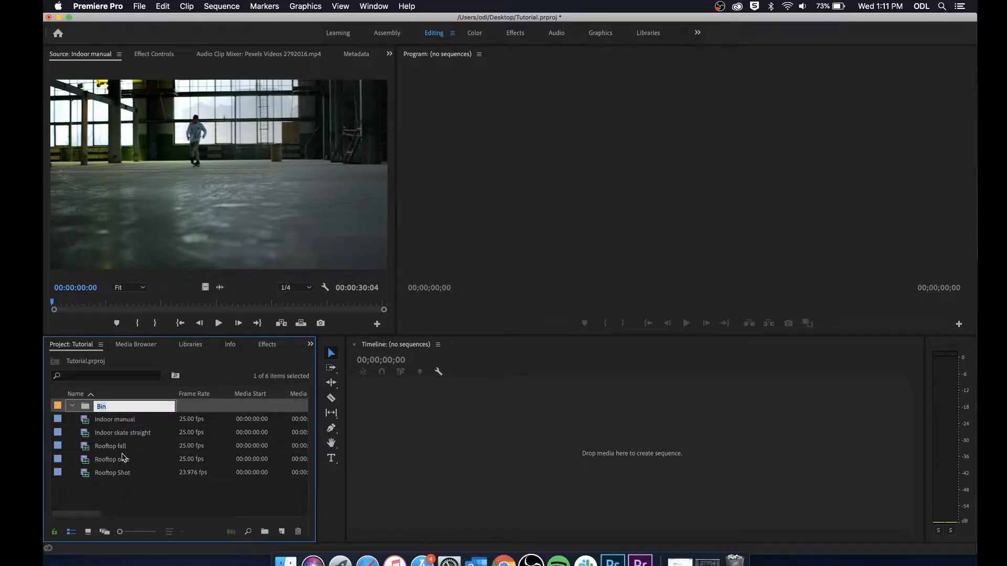
type("Rooftop")
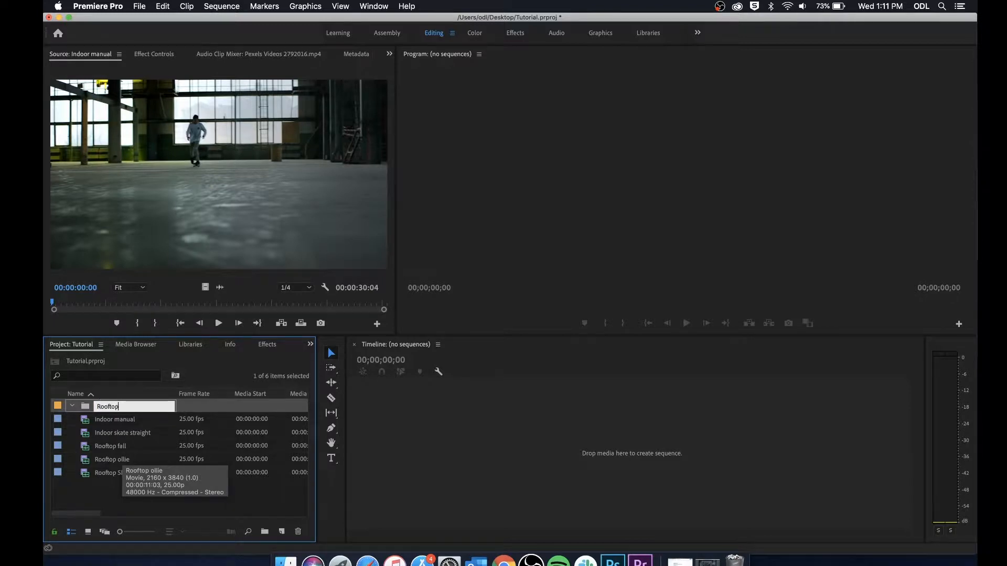
key("Return")
left_click(145, 497)
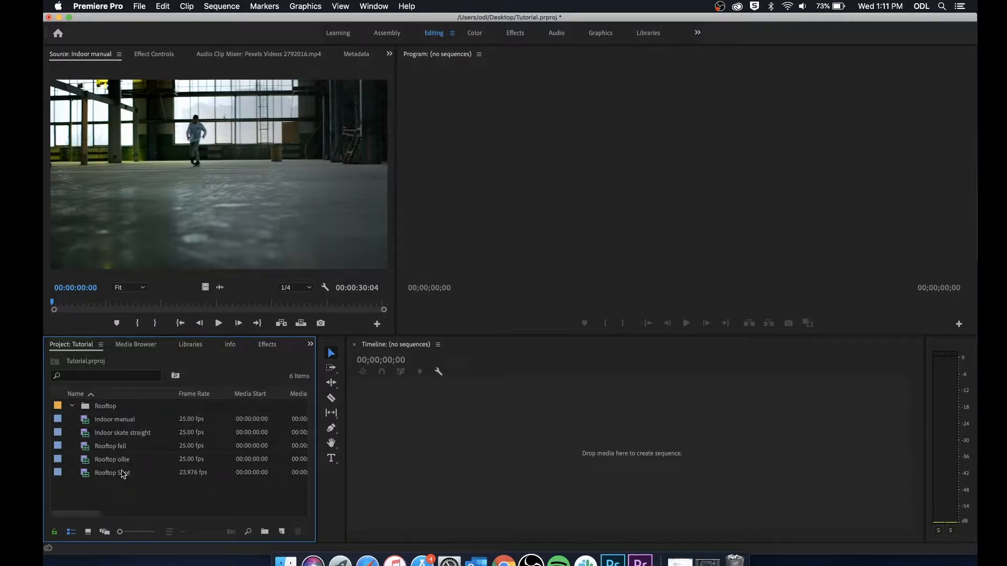
Step: Move the clips Rooftop fall, Rooftop ollie and Rooftop Shot into the Rooftop bin, and collapse the bin
left_click(123, 475)
left_click(132, 452, "shift")
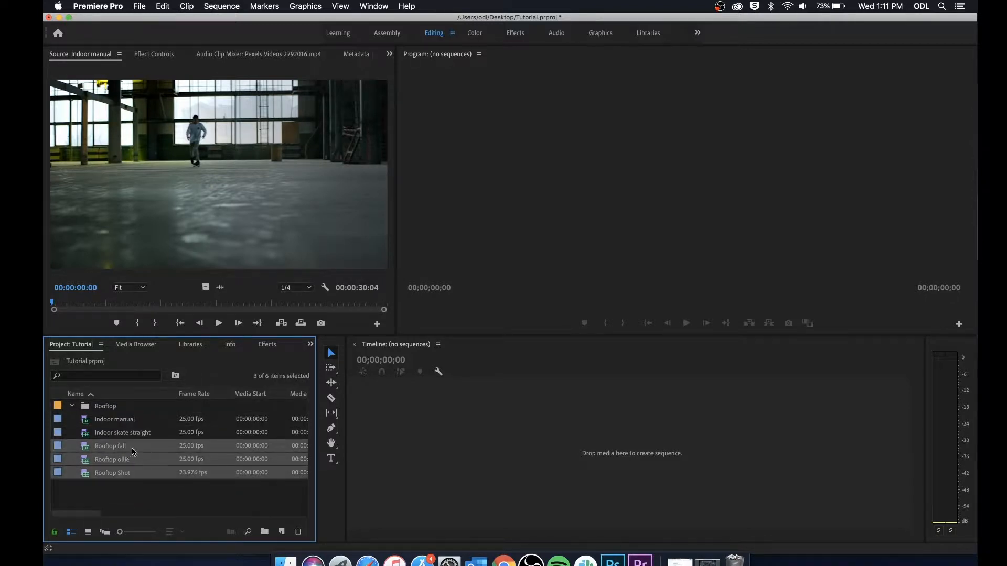
left_click_drag(120, 452, 111, 406)
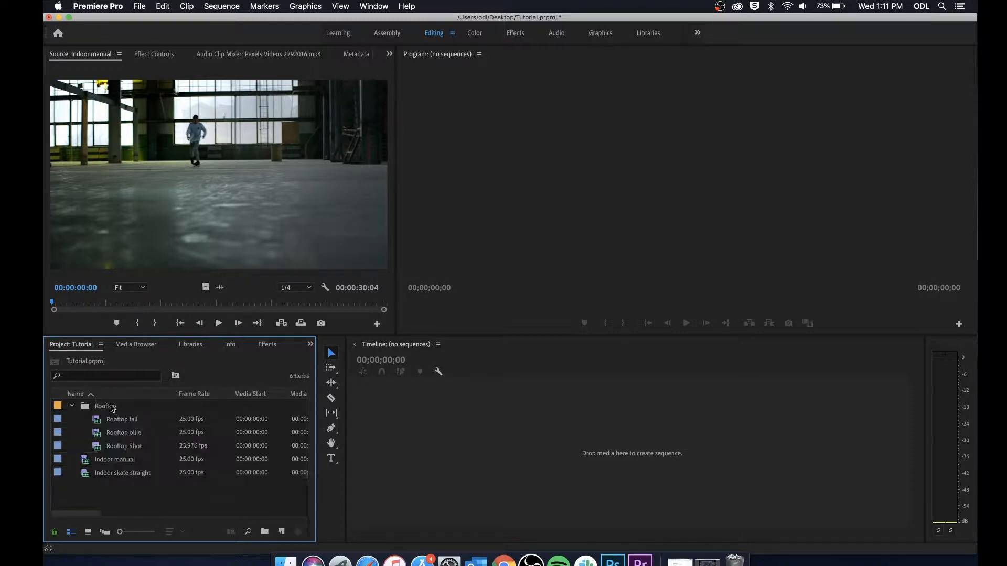
left_click(72, 406)
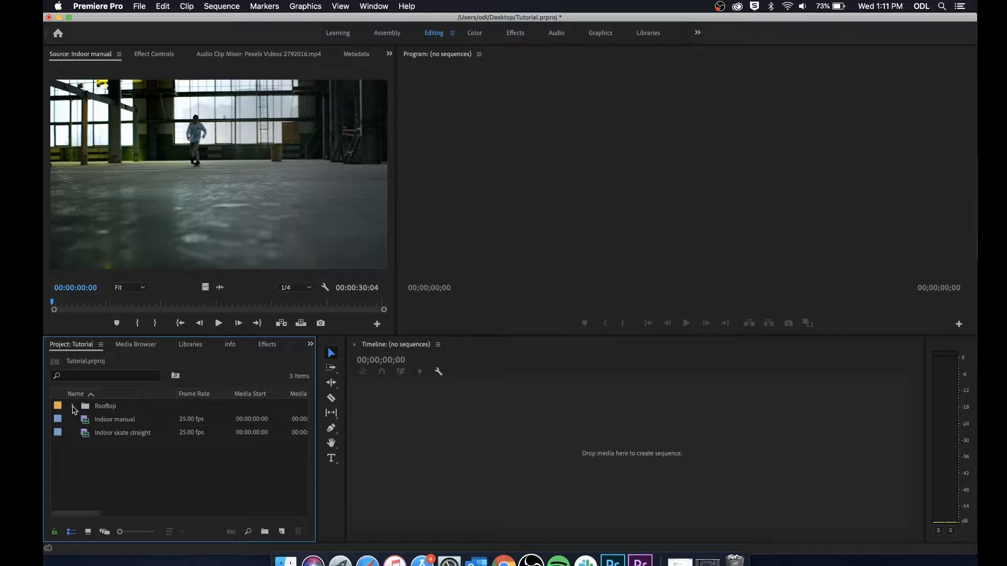
left_click(73, 407)
left_click(73, 407)
Step: Create a bin named Indoor for the two indoor clips
left_click(107, 433)
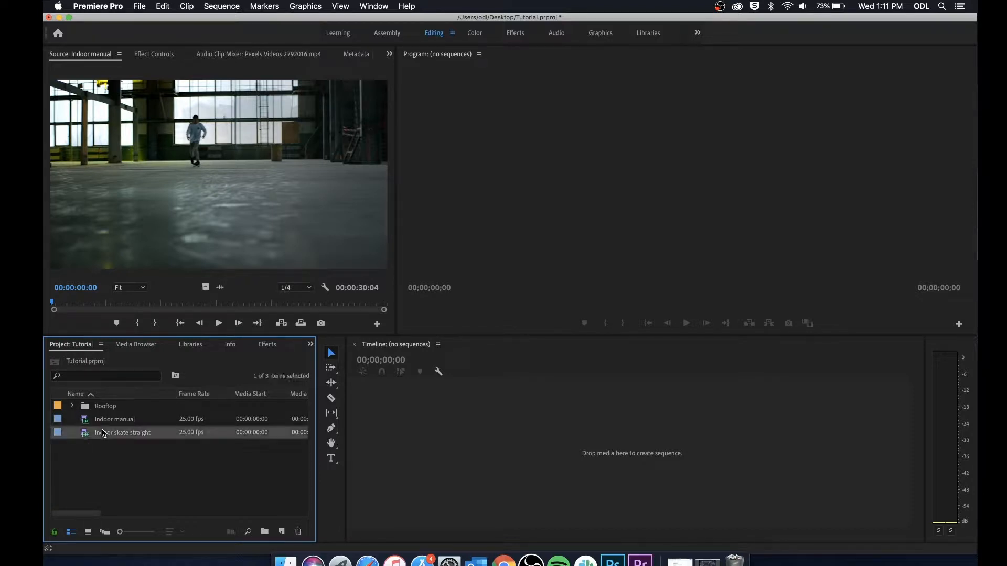
left_click(225, 499)
left_click(264, 532)
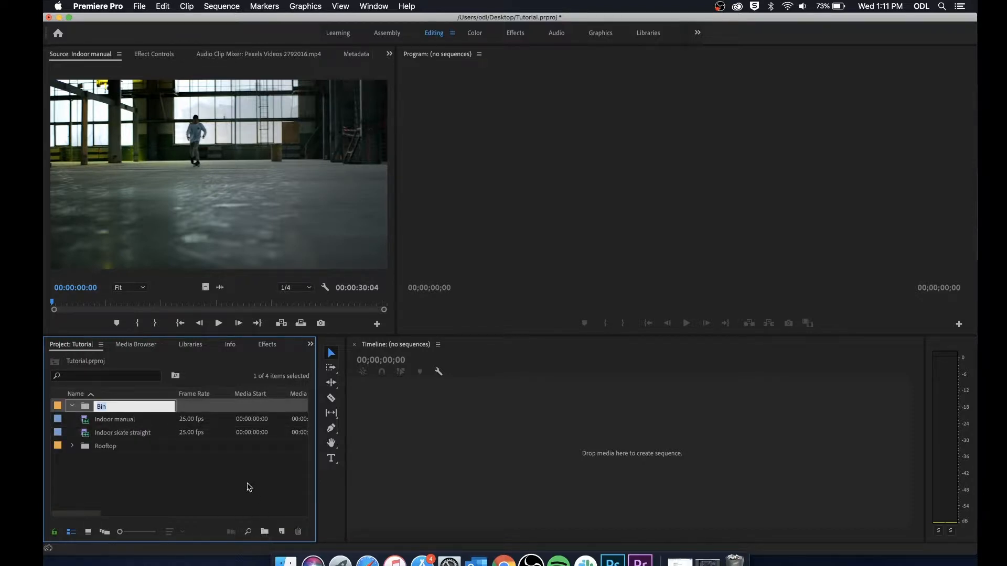
type("Indoor")
key("Return")
left_click(226, 481)
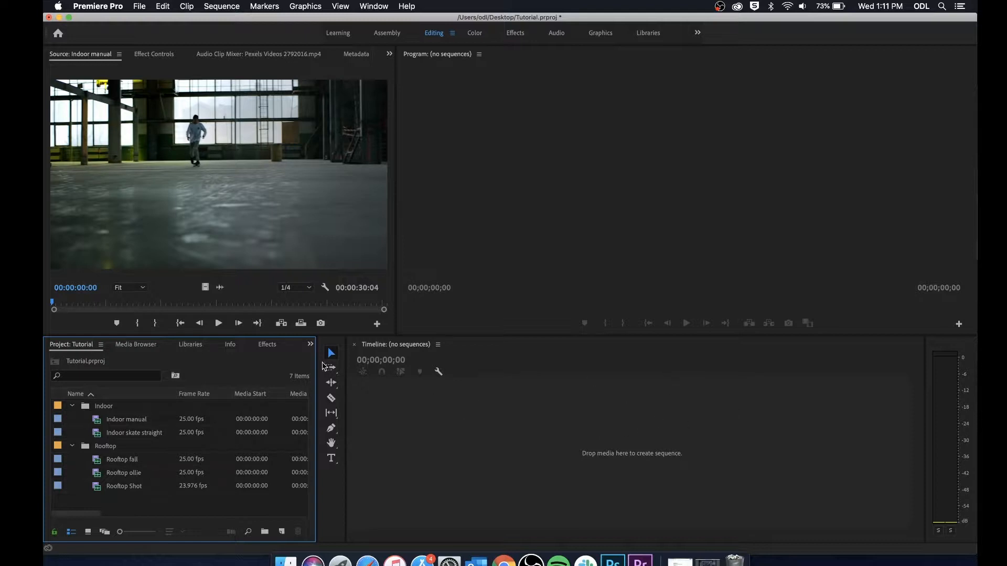
Step: Open Indoor skate straight in the Source Monitor and create a sequence from it in the empty timeline
left_click(198, 415)
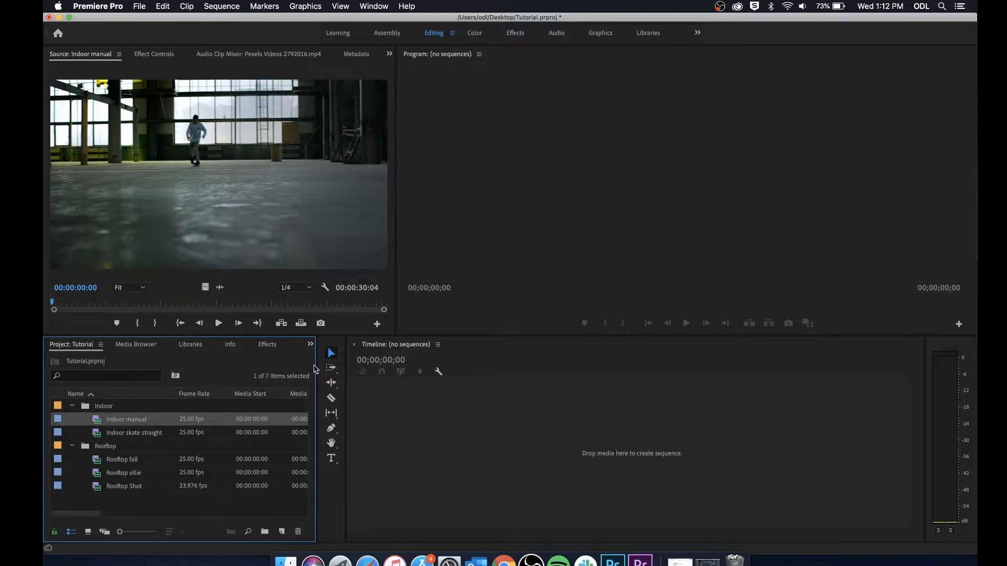
double_click(95, 434)
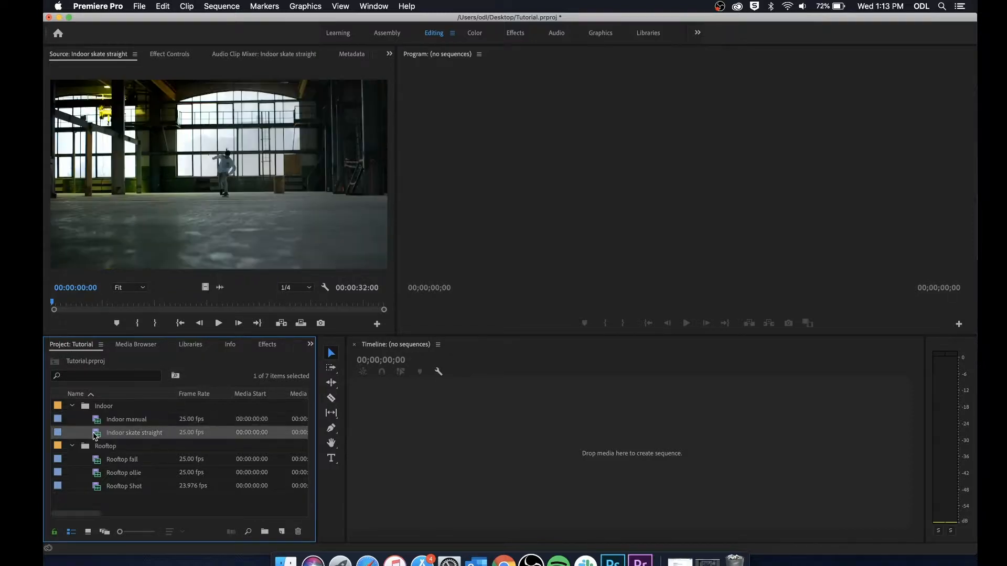
left_click_drag(95, 437, 454, 434)
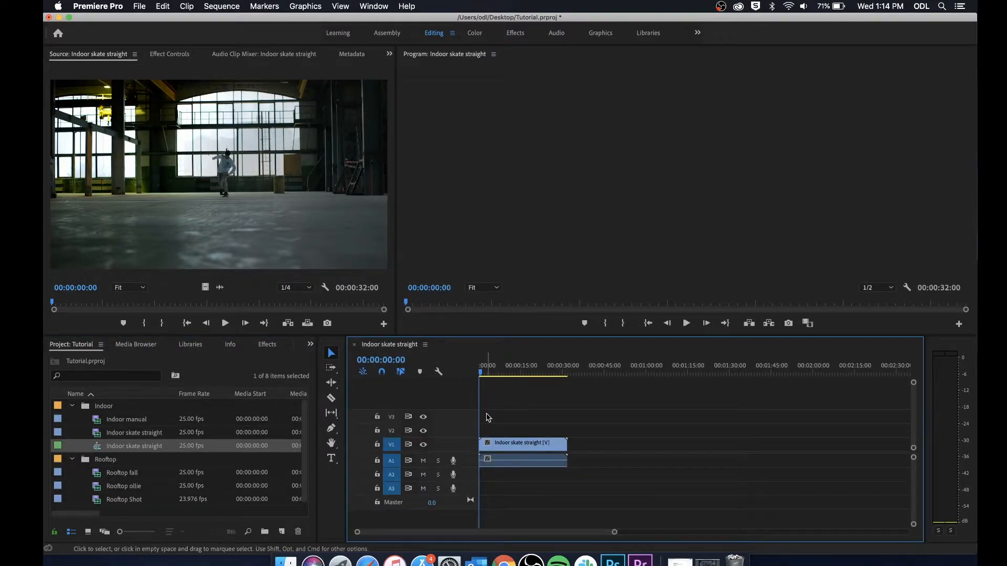
Step: Play the opening seconds of the Indoor skate straight sequence and return the playhead to the start
key("space")
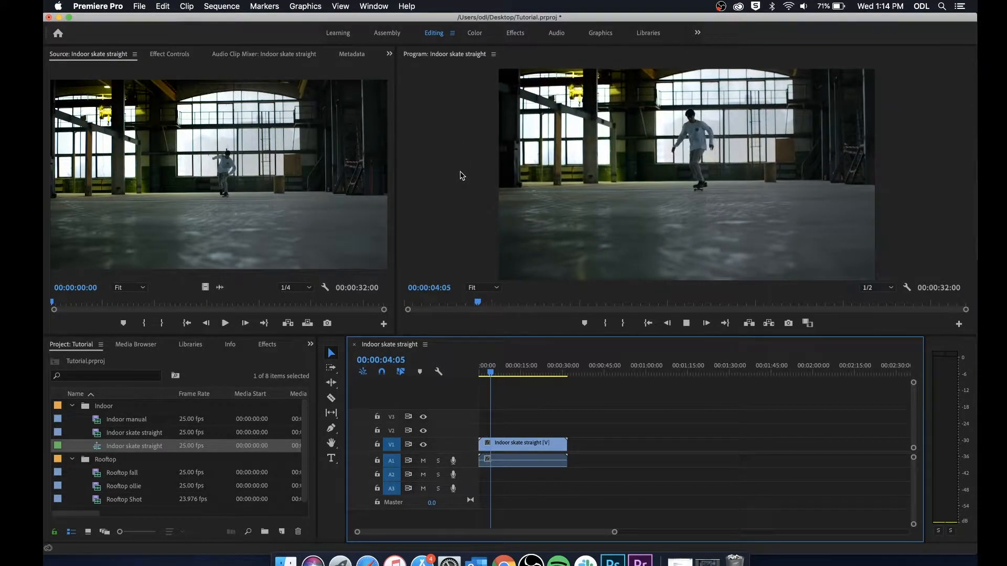
key("space")
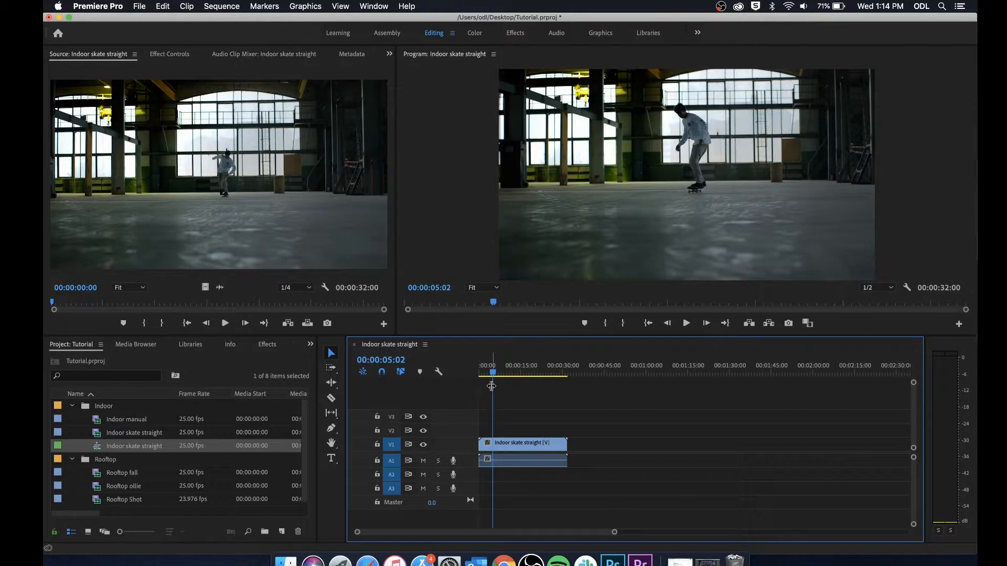
left_click_drag(493, 376, 474, 378)
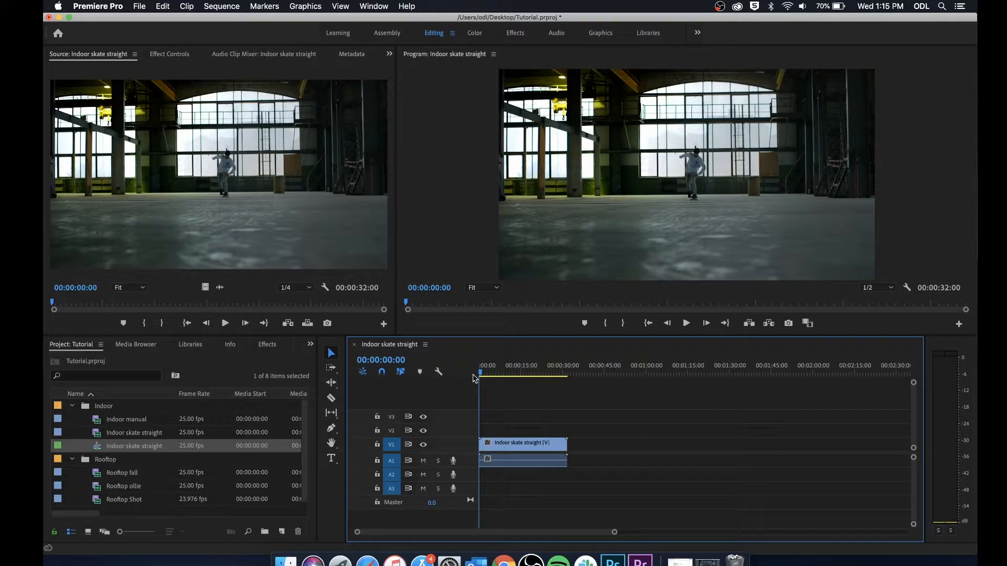
Step: Place the timeline playhead at 00:00:08:04, stepping frame by frame to reach the exact position
left_click_drag(474, 379, 502, 378)
key("Right")
key("Right")
key("Right")
key("Right")
key("Right")
key("Right")
key("Right")
key("Right")
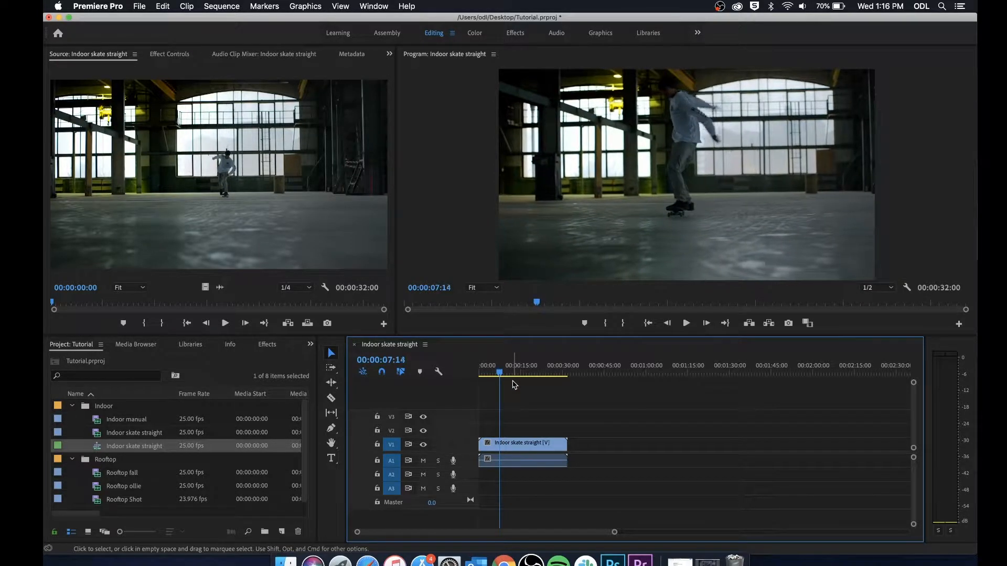
key("Right")
key("Right")
key("Right")
key("Right")
key("Right")
key("Right")
key("Right")
key("Right")
key("Right")
key("Right")
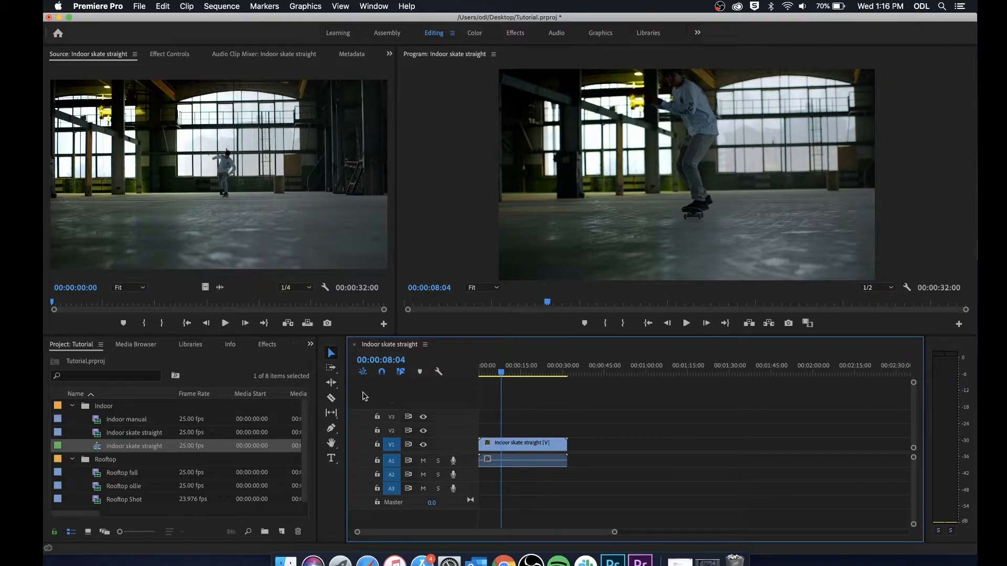
Step: Split the Indoor skate straight clip at 00:00:08:04 with the Razor tool and delete the portion after the cut
left_click(331, 399)
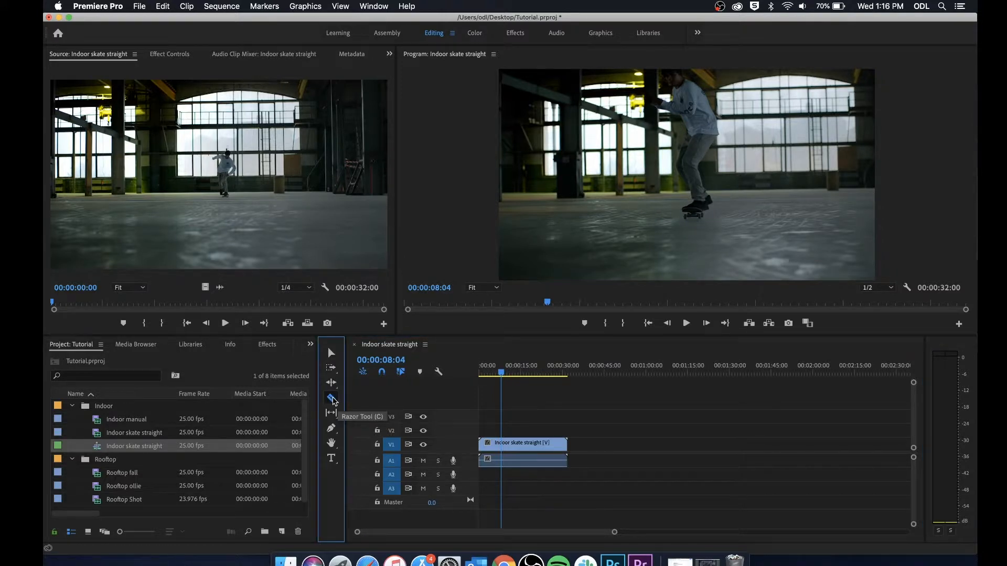
left_click(461, 425)
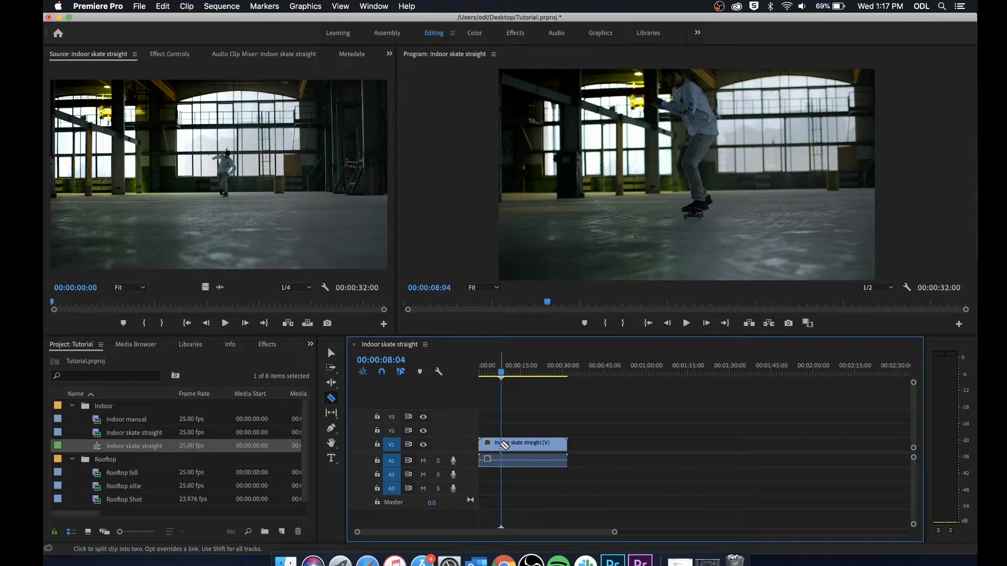
left_click(504, 443)
left_click(487, 365)
key("v")
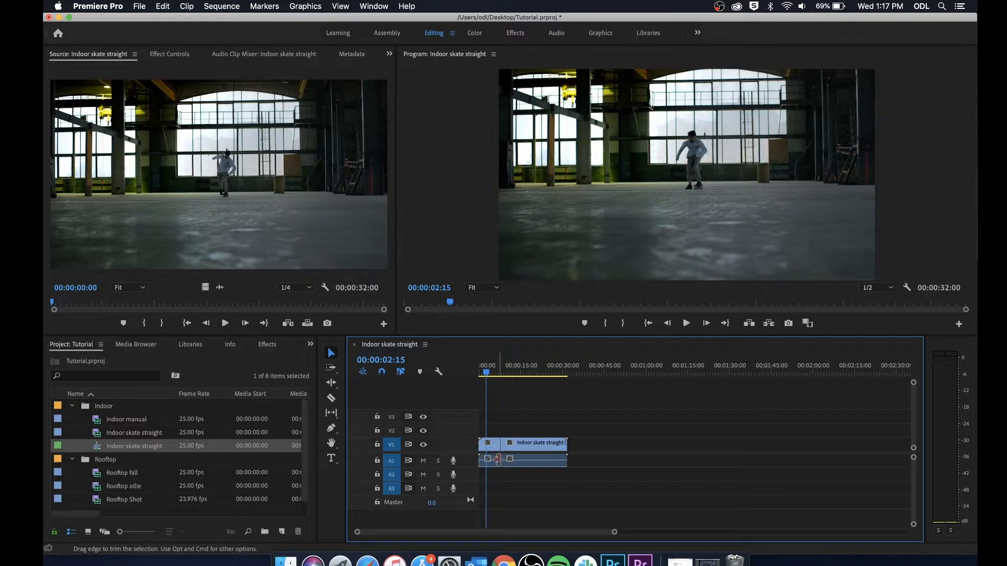
left_click(517, 447)
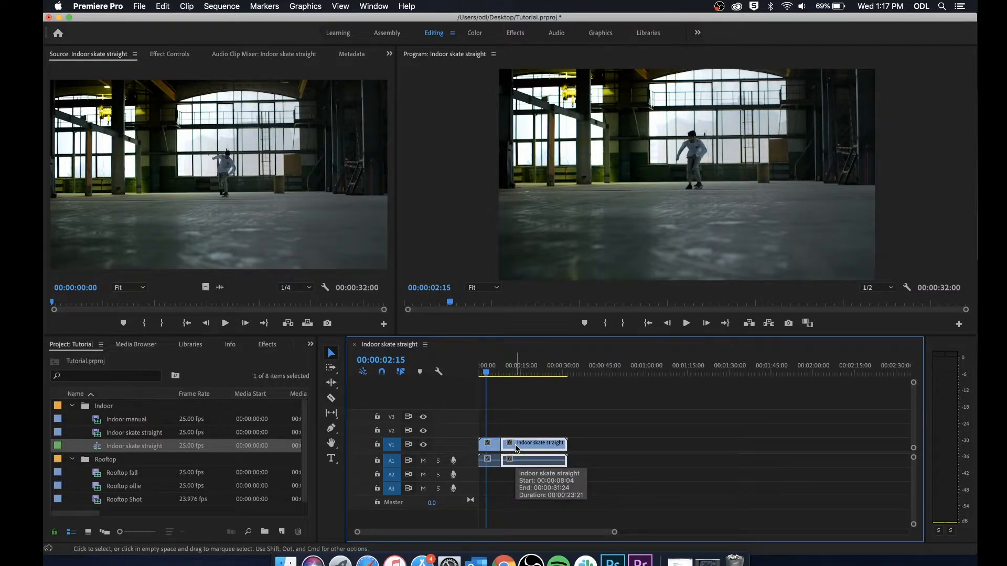
key("Delete")
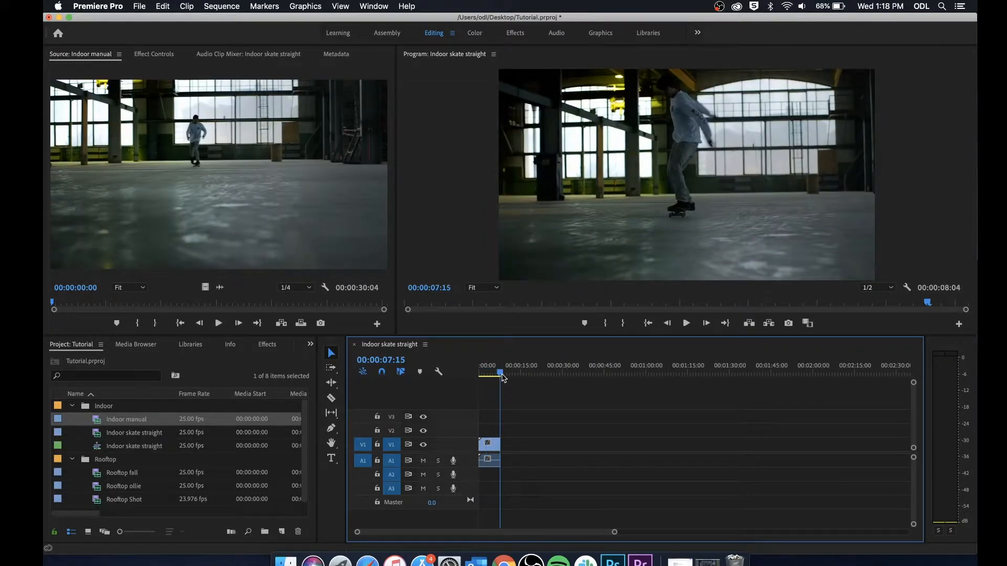
Step: Mark an in point at 00:00:10:13 and an out point at 00:00:18:12 on Indoor manual in the Source Monitor
left_click_drag(503, 377, 495, 378)
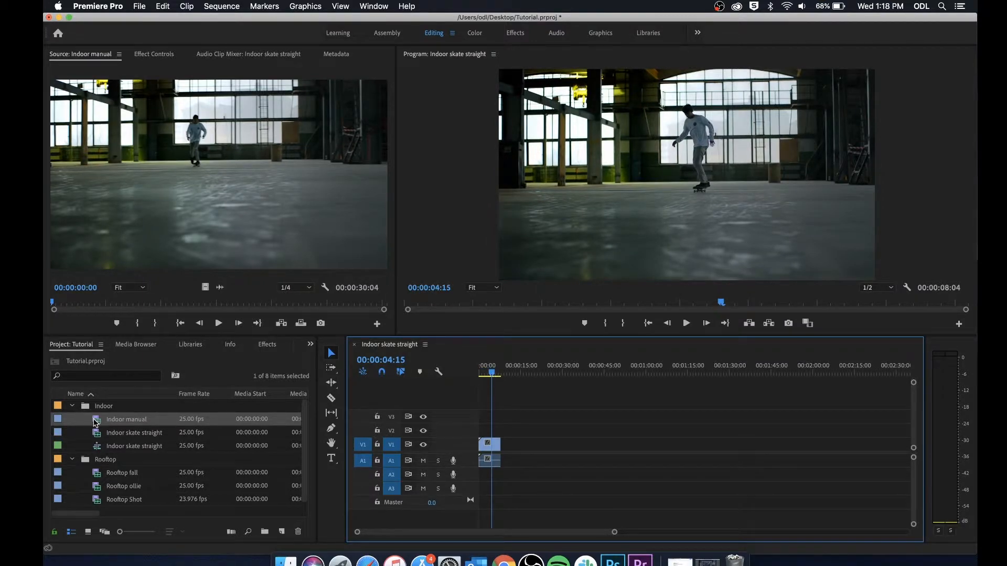
mouse_move(97, 422)
left_click(105, 424)
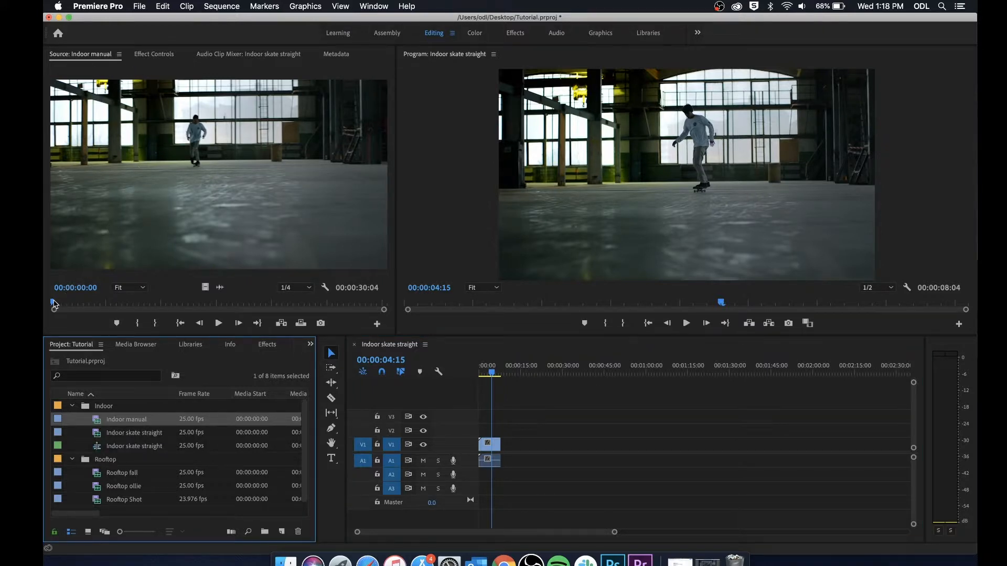
left_click_drag(54, 303, 168, 301)
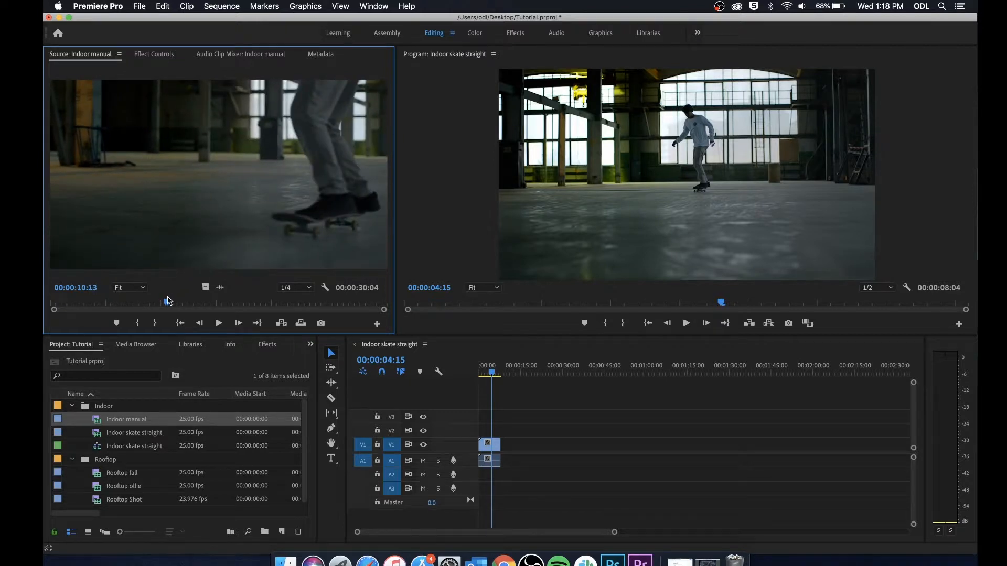
key("i")
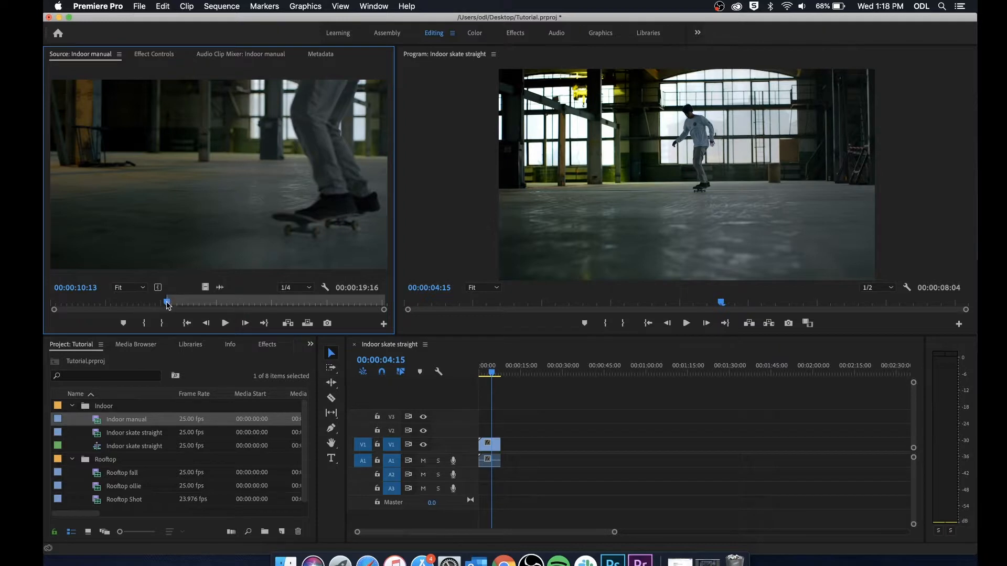
left_click_drag(168, 305, 255, 298)
key("o")
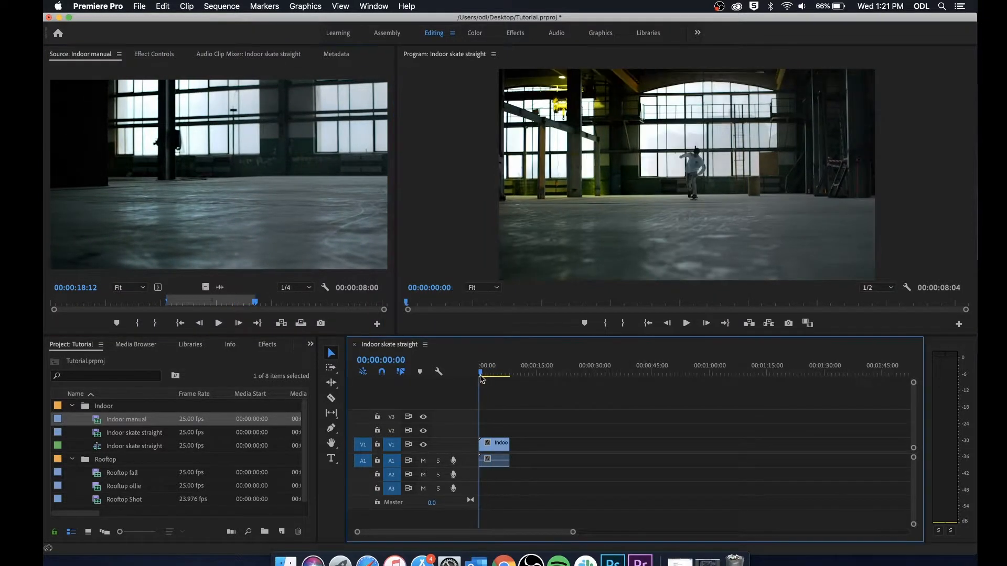
Step: Insert the marked Indoor manual section at 00:00:08:04, directly after the first timeline clip
left_click_drag(481, 373, 513, 382)
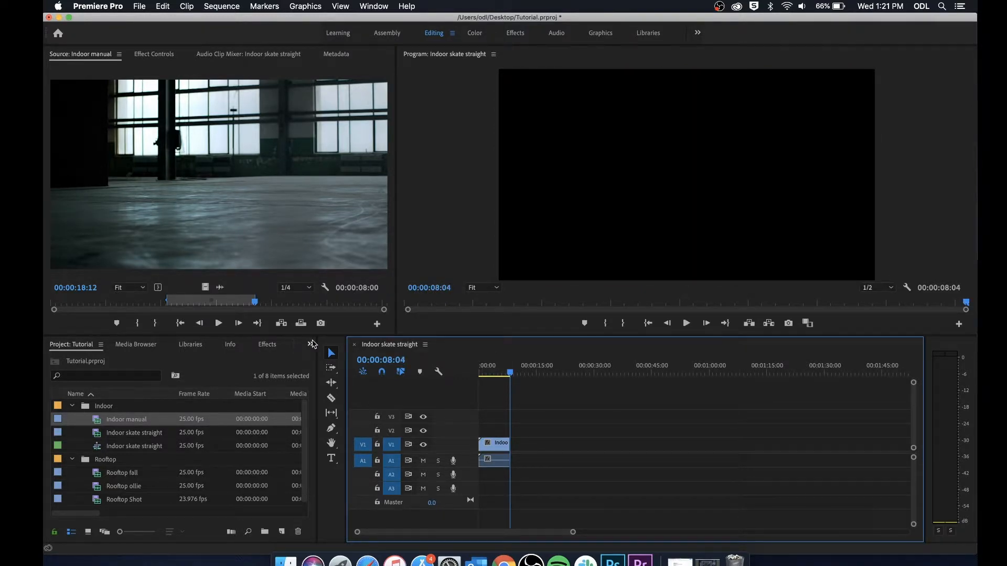
left_click(282, 323)
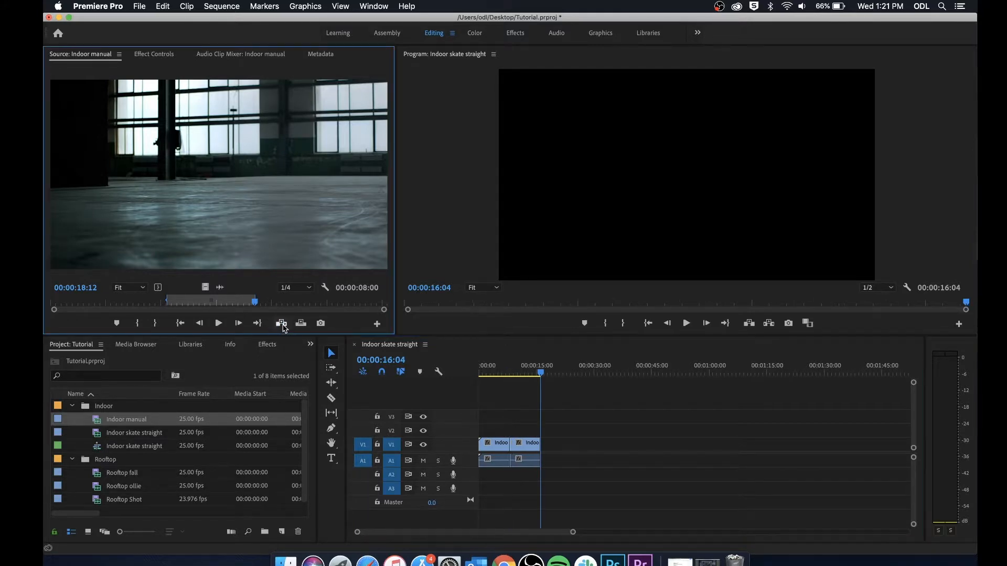
mouse_move(538, 376)
left_mouse_down()
mouse_move(500, 380)
mouse_move(542, 379)
left_mouse_up()
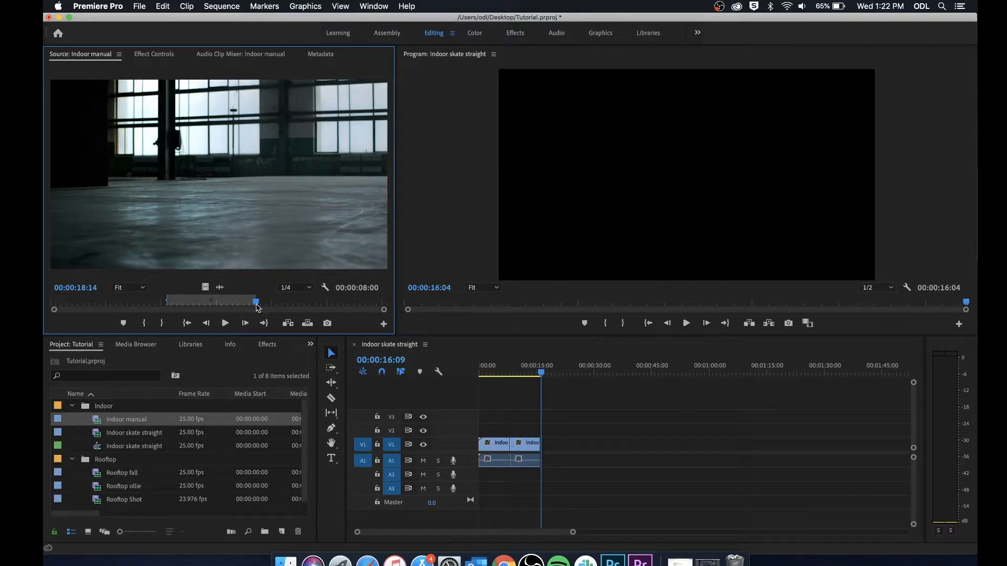
Step: Try inserting another Indoor manual section, marked with an out point at 00:00:28:19, at the end of the sequence
left_click_drag(254, 303, 369, 307)
key("i")
key("o")
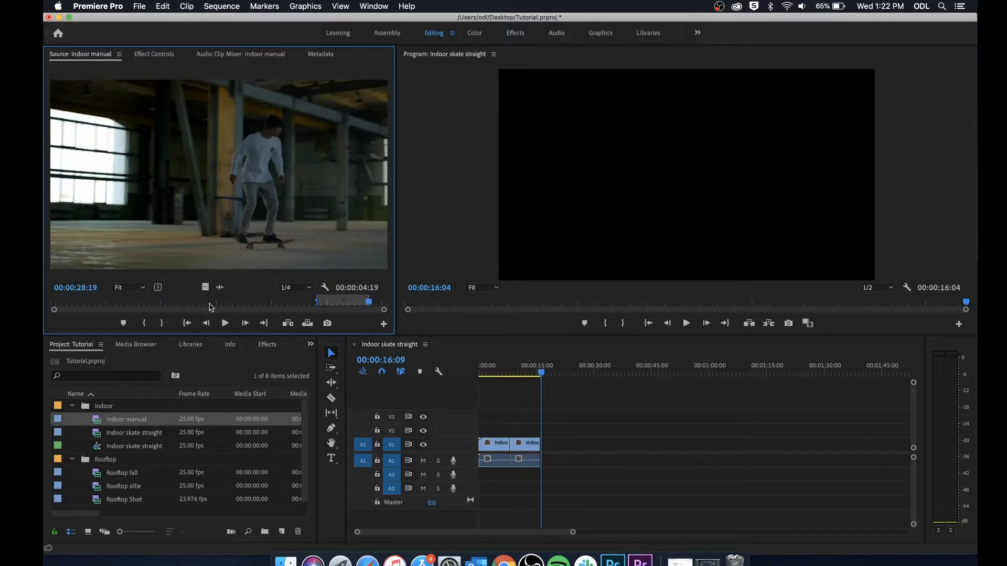
left_click(286, 324)
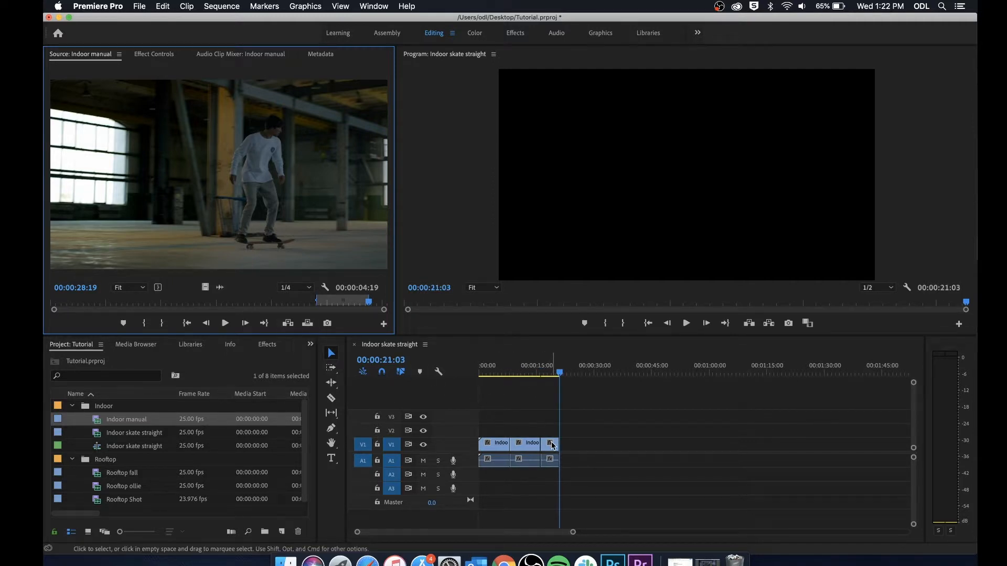
key("super+z")
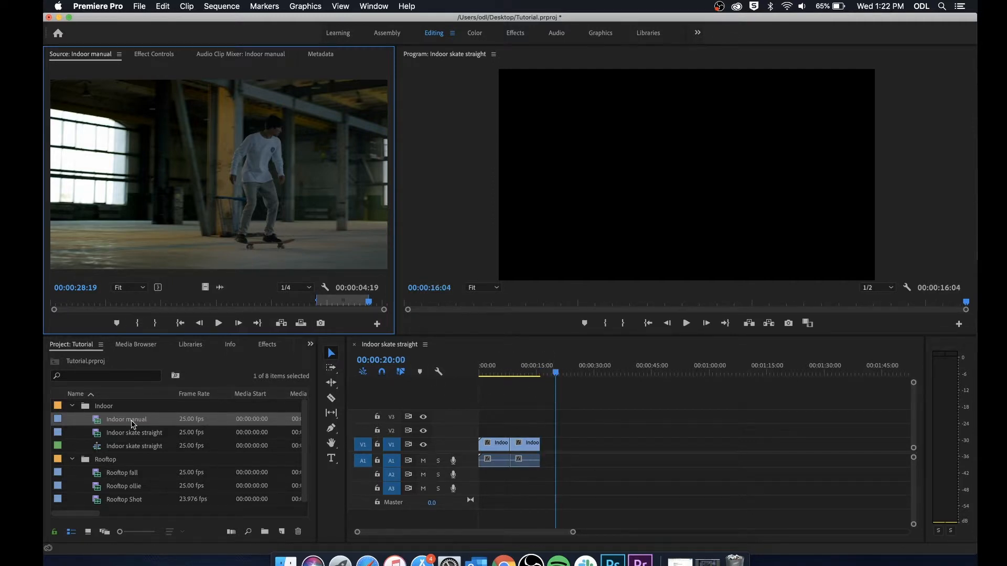
Step: Open the Rooftop fall clip in the Source Monitor
double_click(121, 477)
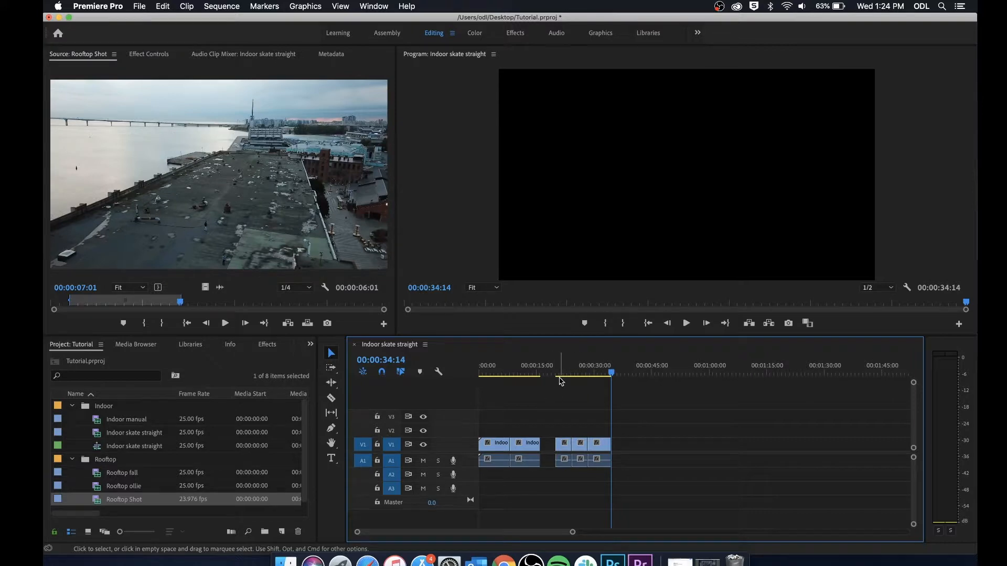
Step: Move the first rooftop clip against the end of the indoor clips and close the gap behind it with the Ripple Edit tool
left_click_drag(565, 370, 522, 378)
left_click_drag(564, 450, 549, 448)
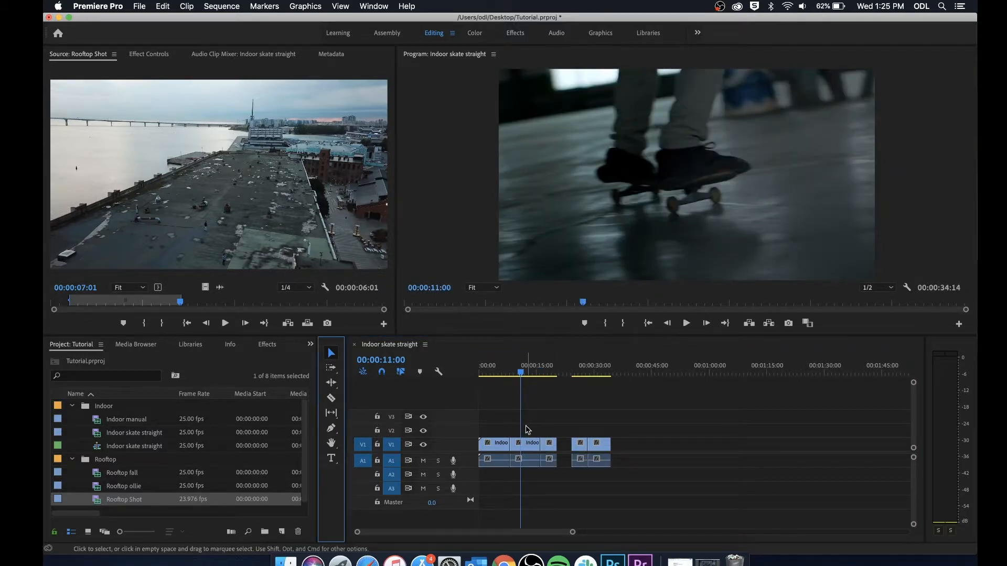
left_click(332, 389)
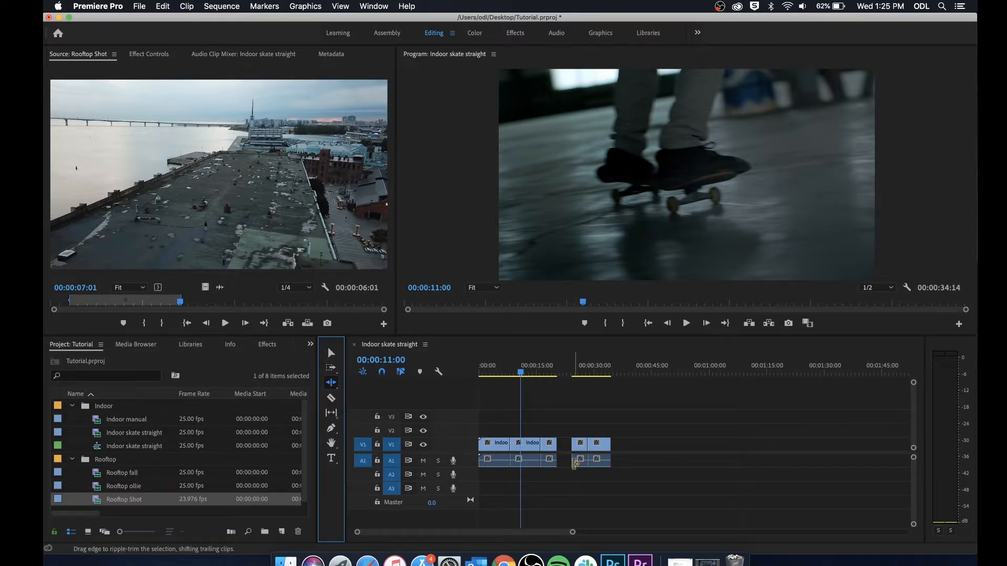
left_click_drag(565, 446, 556, 446)
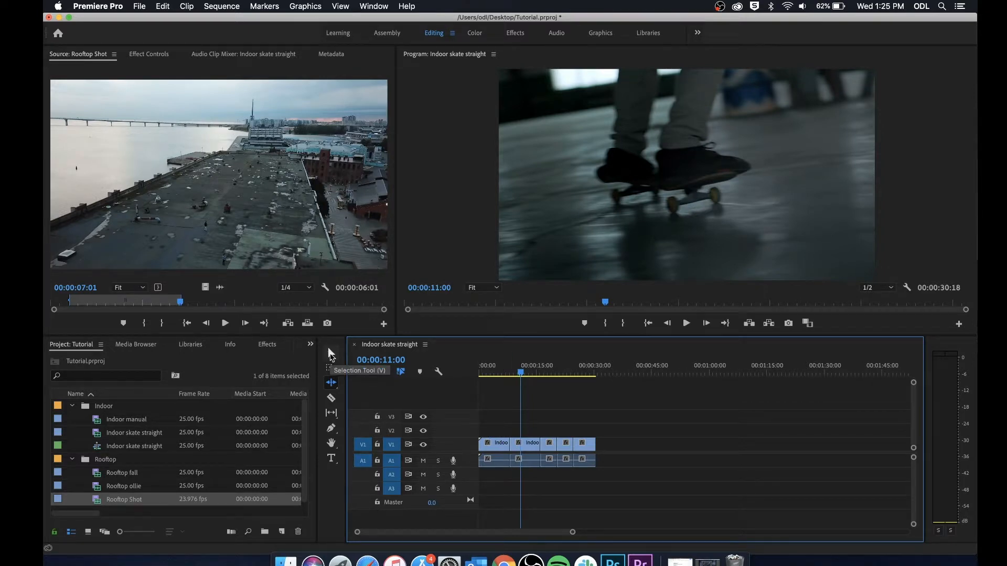
left_click(331, 355)
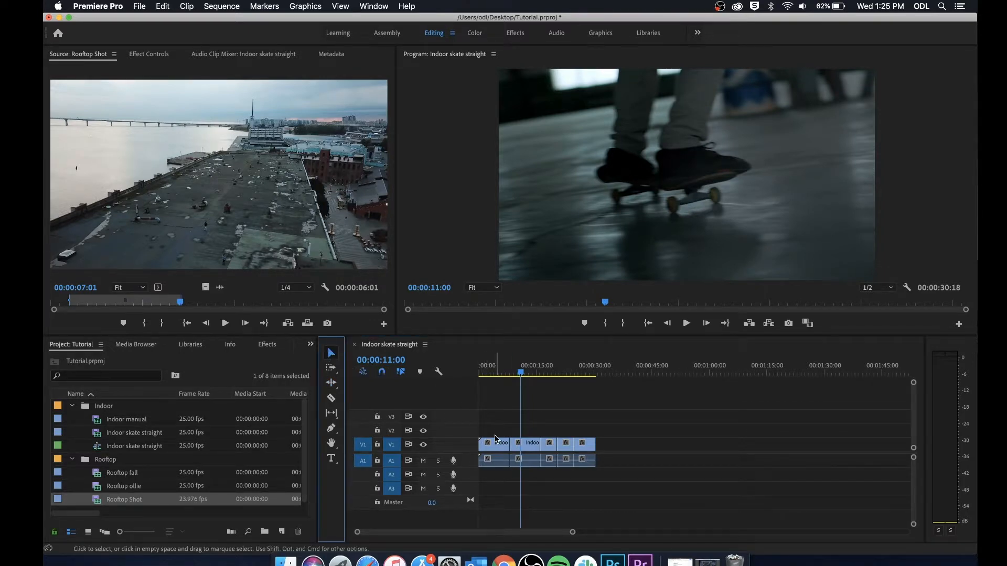
left_click(529, 445)
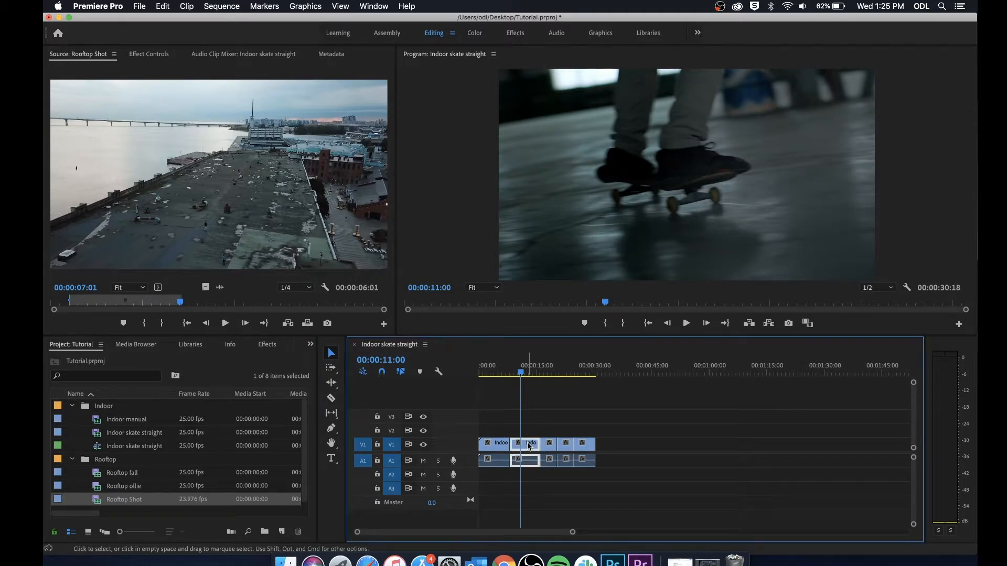
left_click(583, 444)
left_click(500, 444)
left_click(504, 404)
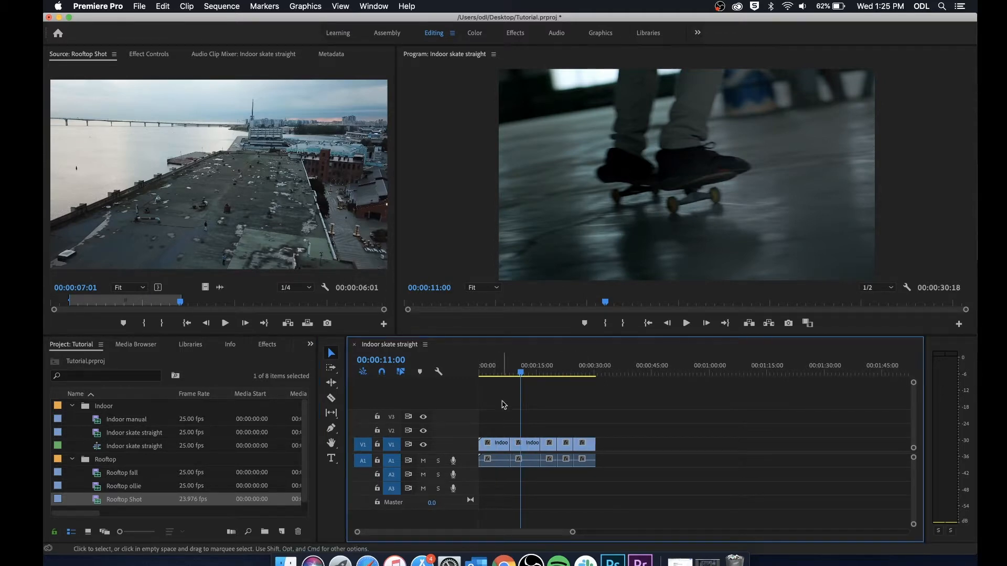
Step: Play the assembled sequence from the start, replay its opening seconds, run it backwards, and scrub through the first clip
mouse_move(480, 371)
left_mouse_down()
mouse_move(556, 372)
mouse_move(468, 372)
left_mouse_up()
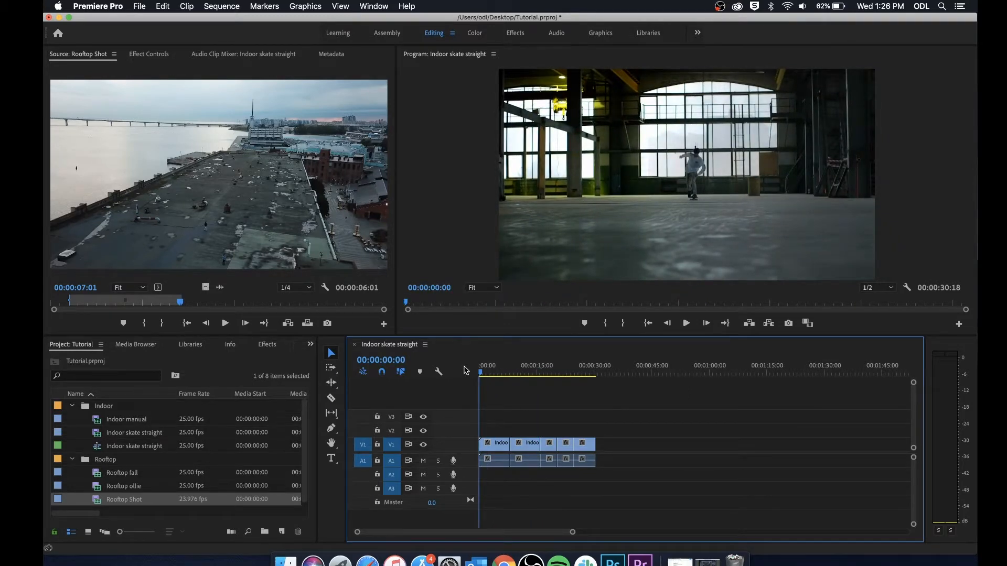
key("space")
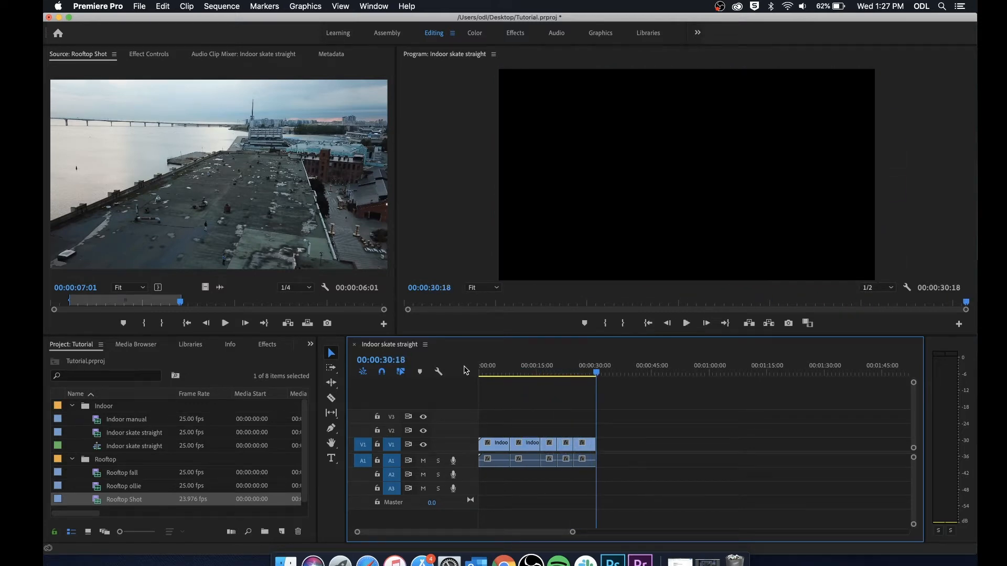
key("space")
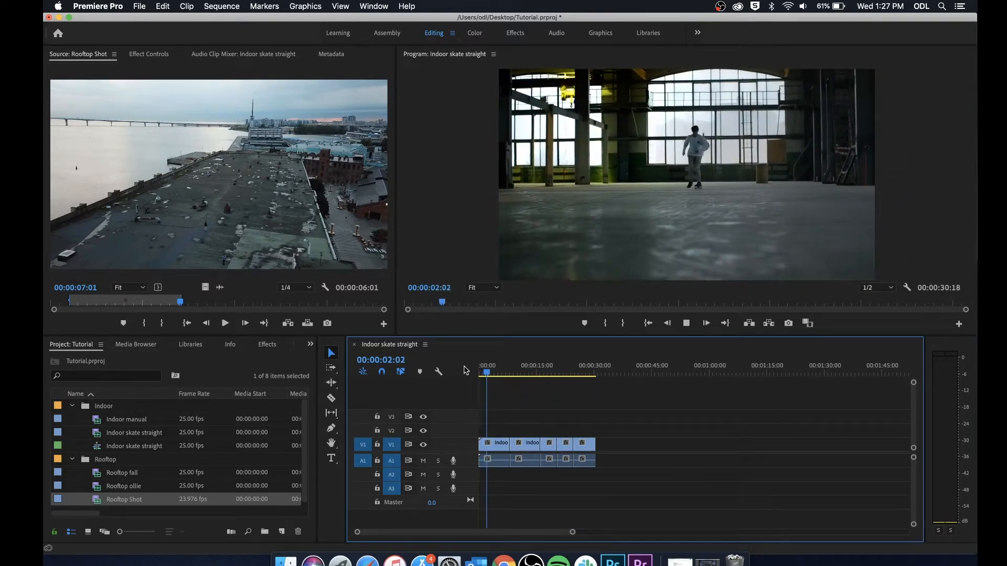
key("space")
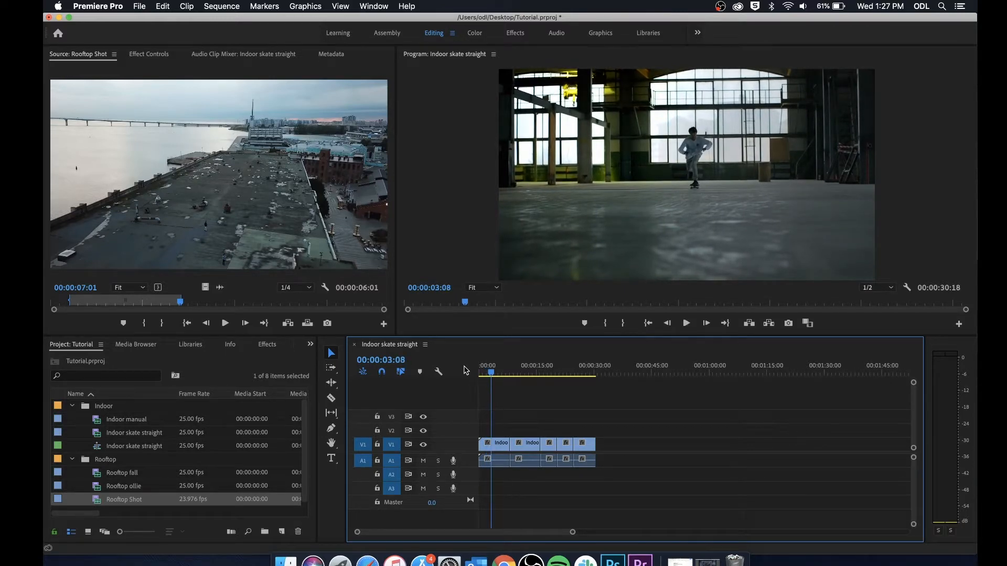
key("j")
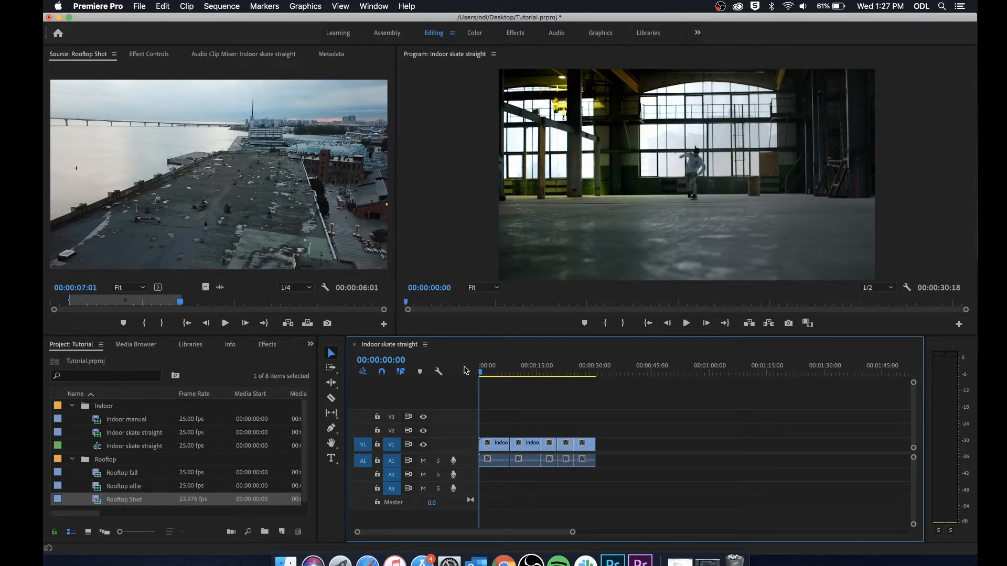
mouse_move(493, 371)
left_mouse_down()
mouse_move(516, 373)
mouse_move(504, 374)
left_mouse_up()
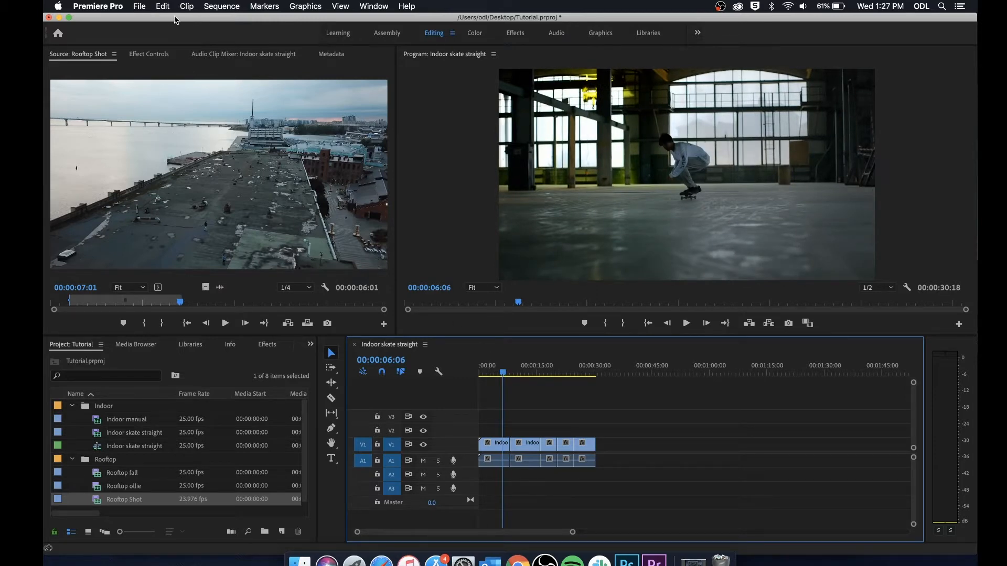
Step: Open the media export settings and set the output file to Indoor skate straight.mp4 on the Desktop
left_click(141, 7)
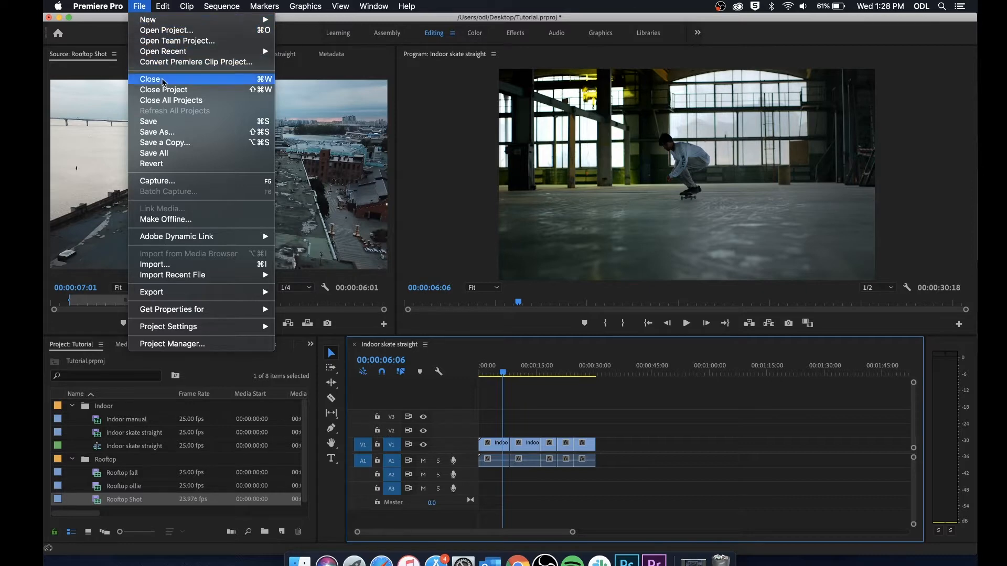
mouse_move(199, 300)
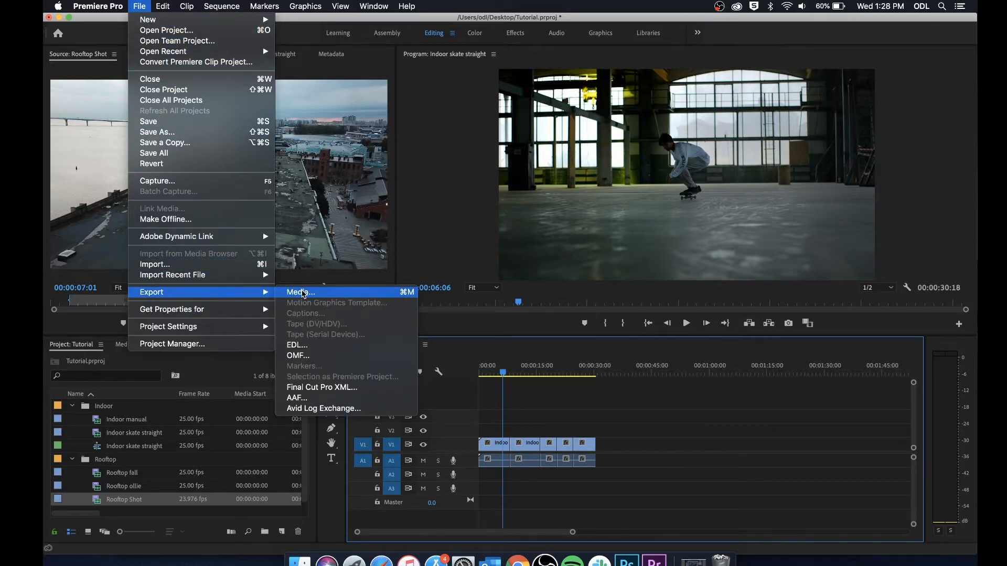
left_click(304, 292)
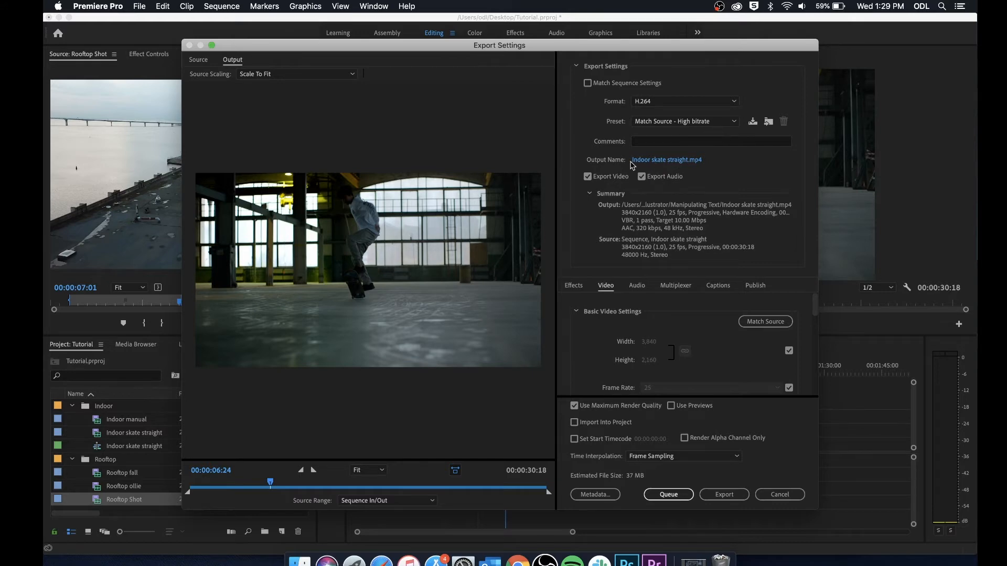
left_click(658, 161)
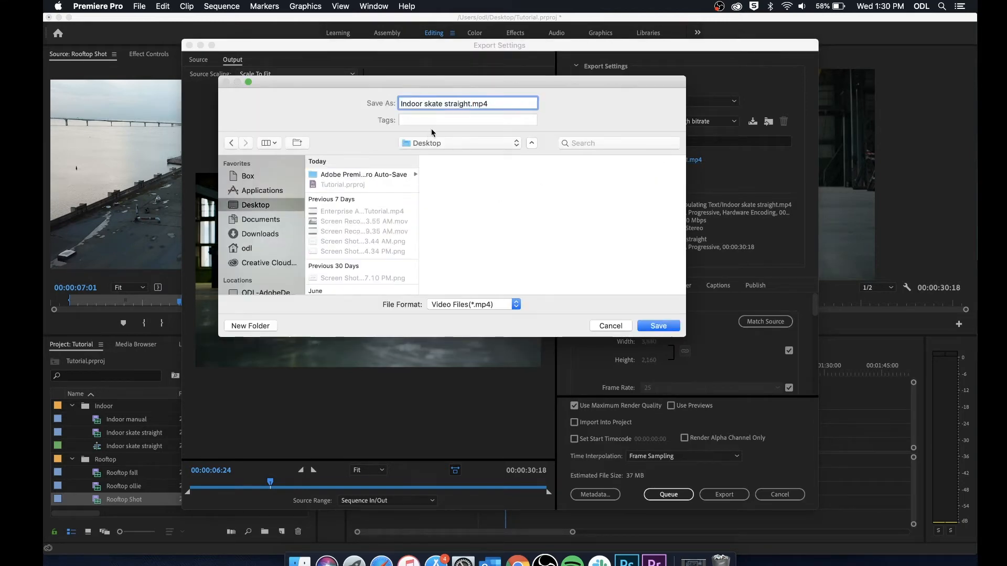
left_click_drag(470, 104, 388, 110)
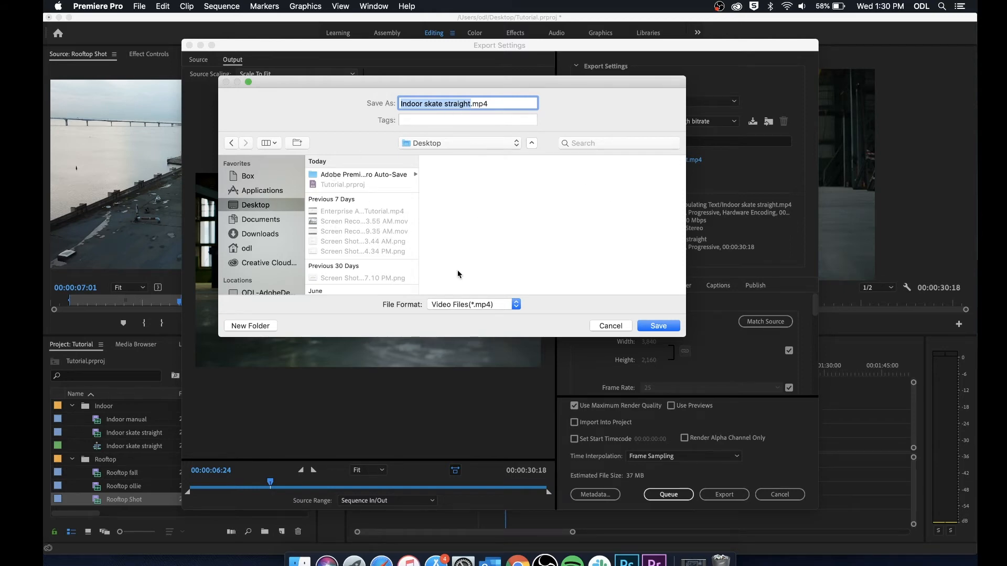
left_click(669, 329)
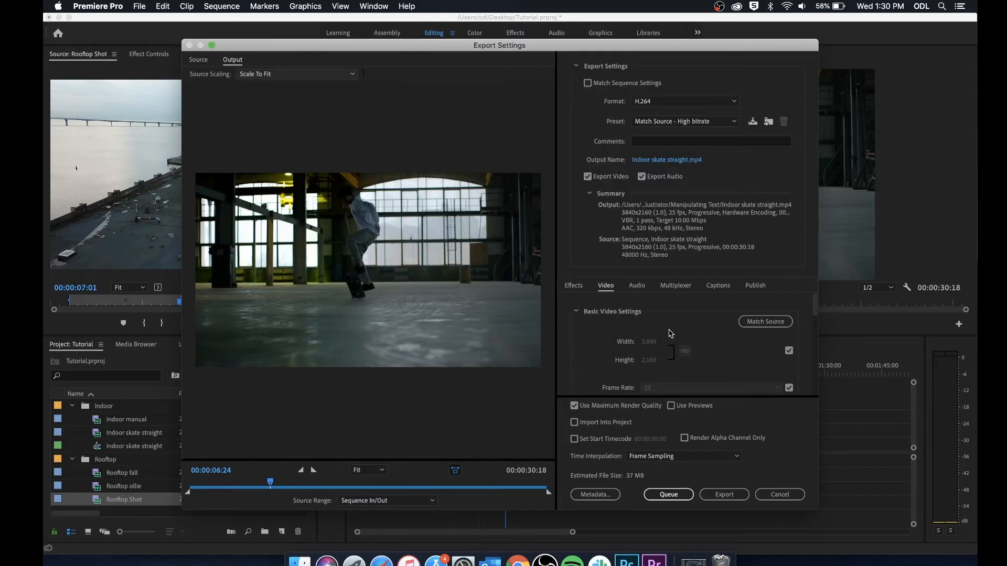
Step: Send the export to the Media Encoder queue and start encoding it with the Match Source - High bitrate preset
left_click(669, 495)
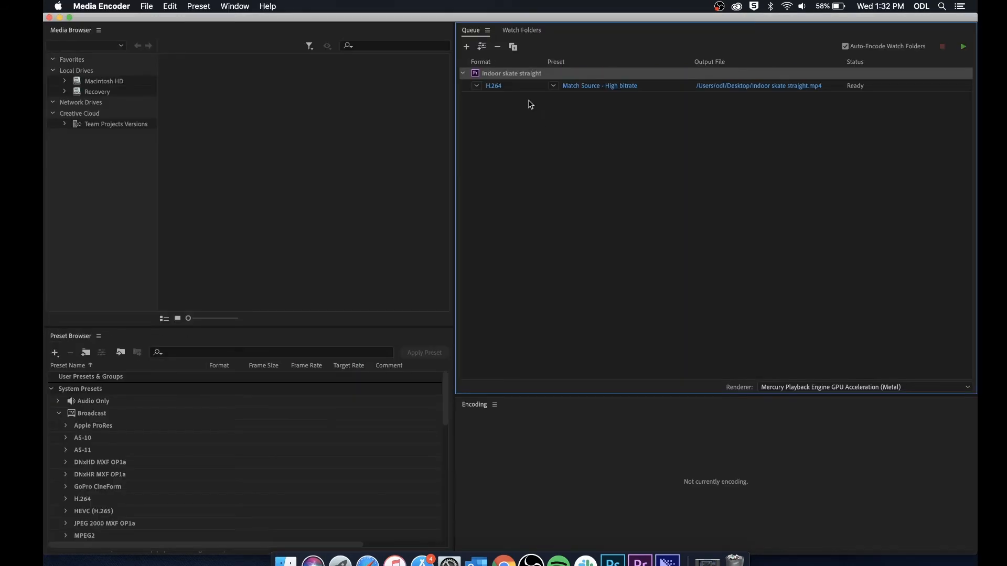
left_click(527, 96)
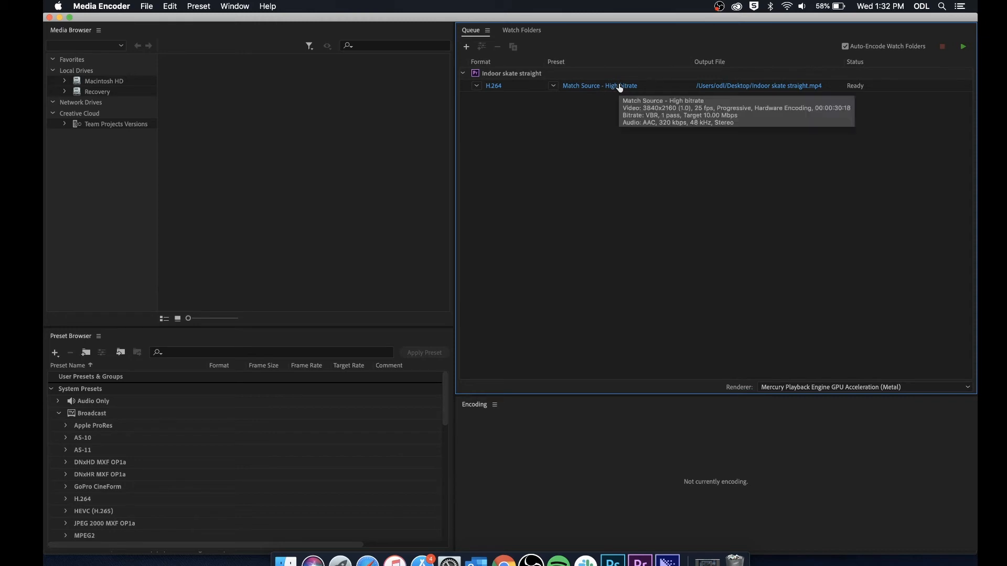
left_click(961, 48)
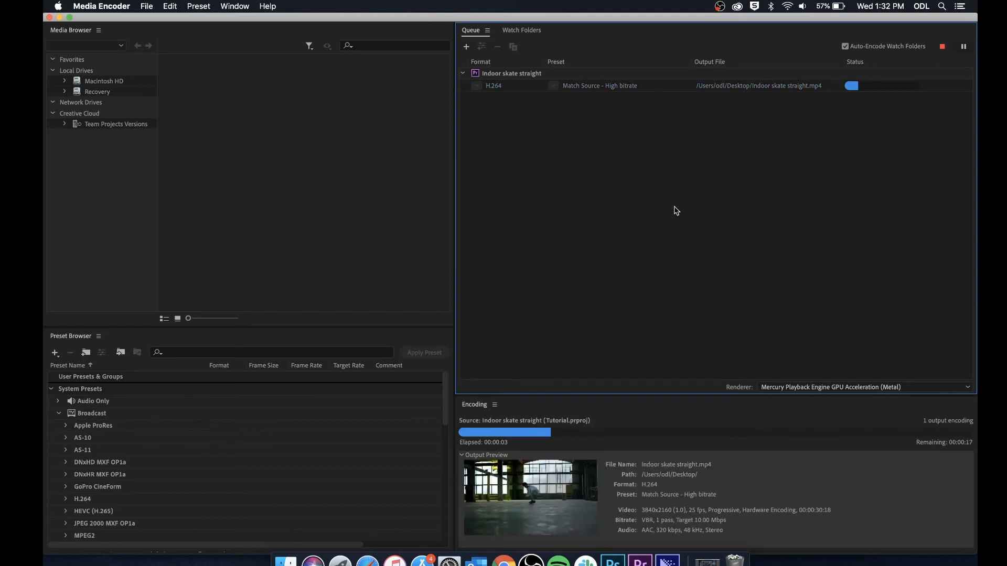